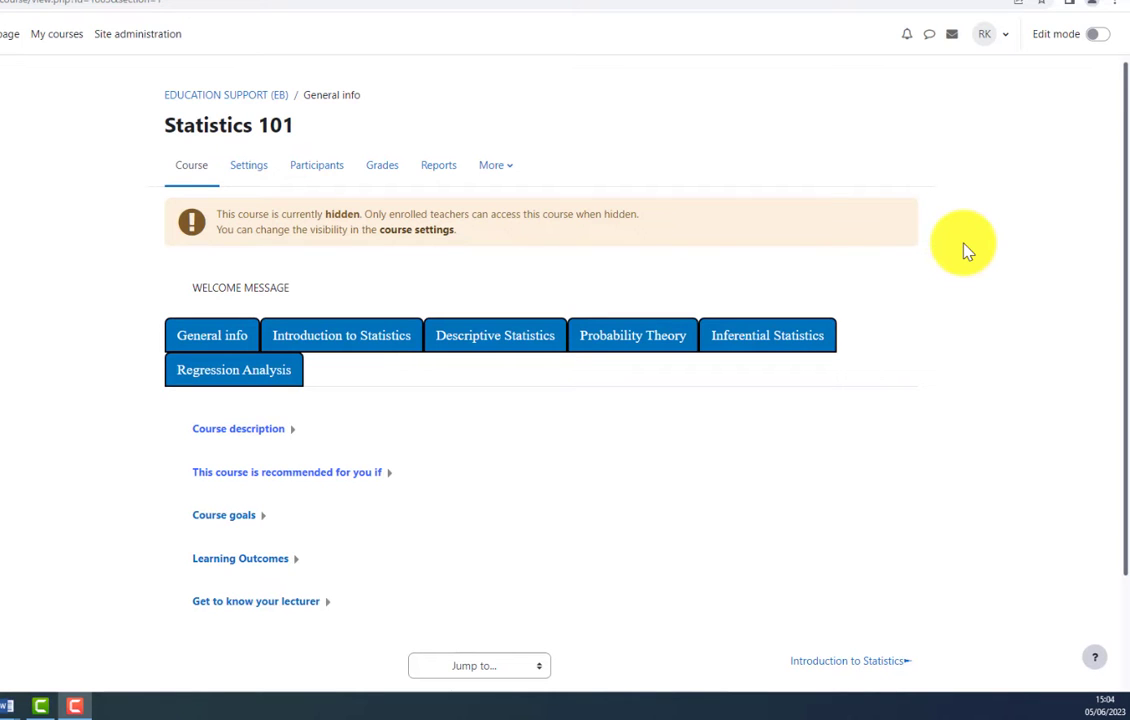
Step: Turn course editing on and add an Interactive Content activity to Statistics 101
{"action": "left_click", "coordinate": [1099, 35]}
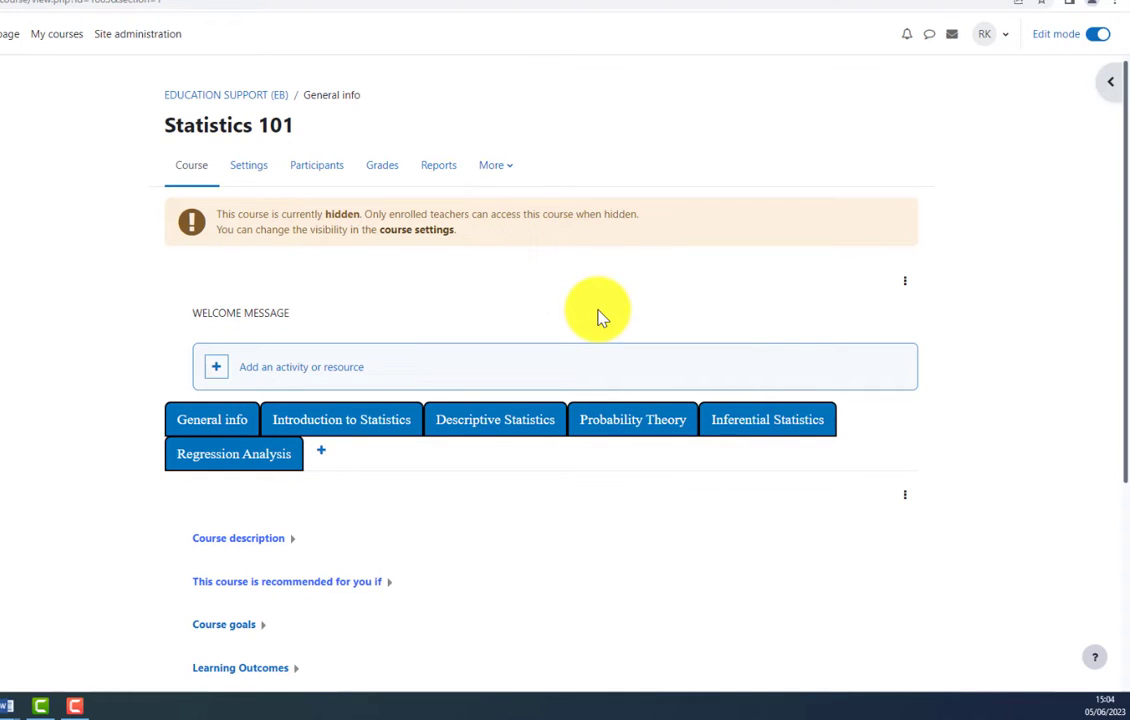
{"action": "scroll", "coordinate": [600, 315], "scroll_direction": "down", "scroll_amount": 1}
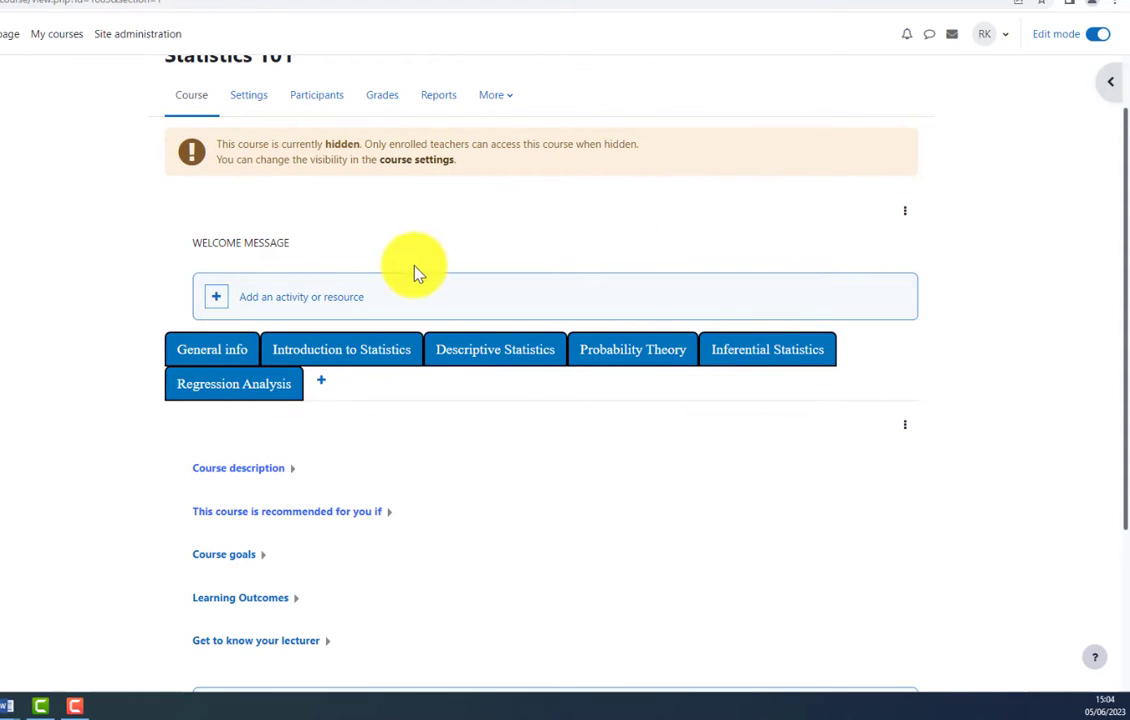
{"action": "left_click", "coordinate": [326, 304]}
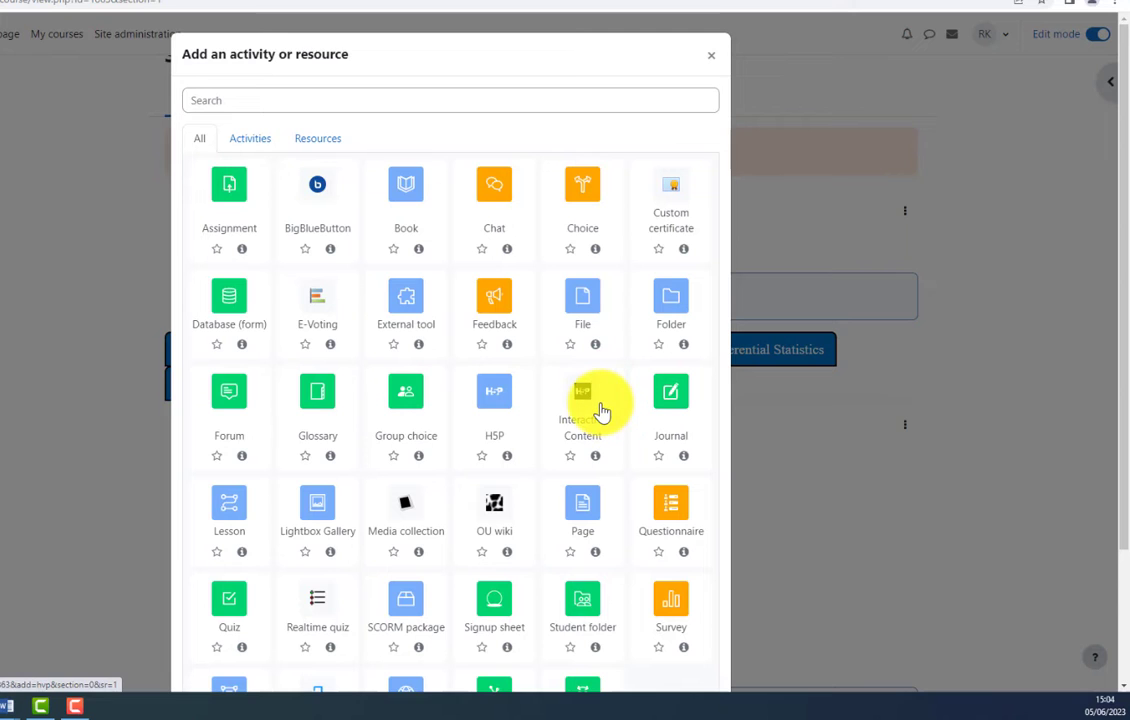
{"action": "left_click", "coordinate": [585, 432]}
Step: Search the H5P content types for 'time' and choose Timeline
{"action": "scroll", "coordinate": [421, 338], "scroll_direction": "down", "scroll_amount": 2}
{"action": "left_click", "coordinate": [464, 289]}
{"action": "type", "text": "time"}
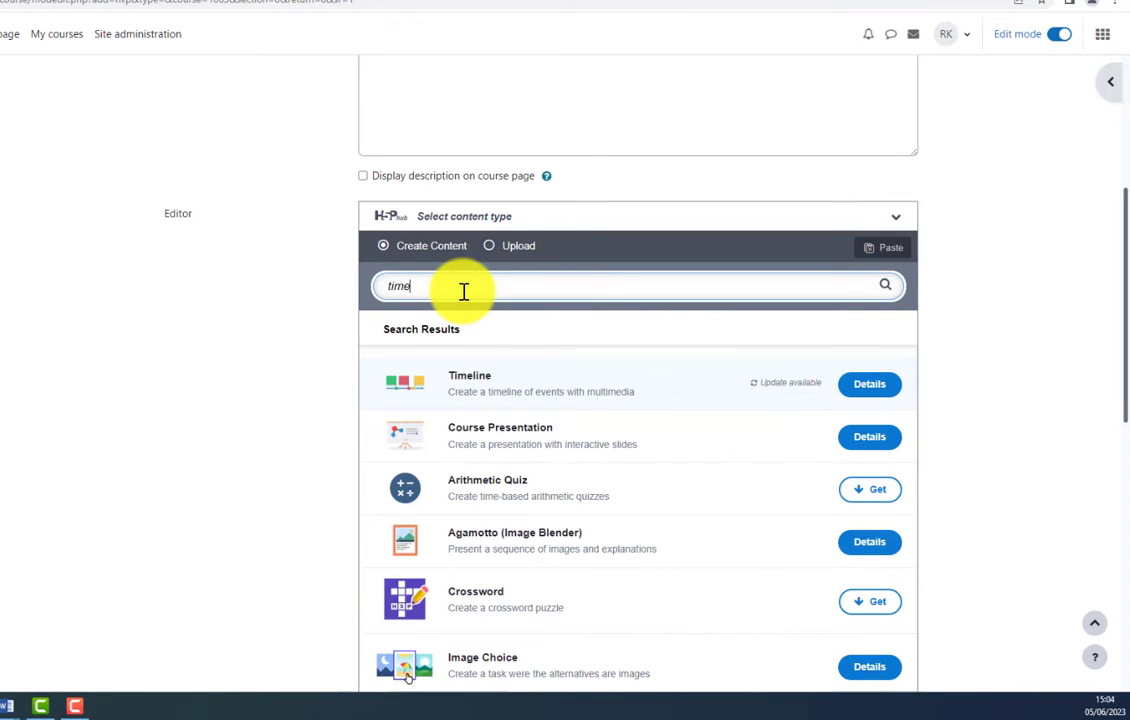
{"action": "left_click", "coordinate": [557, 400]}
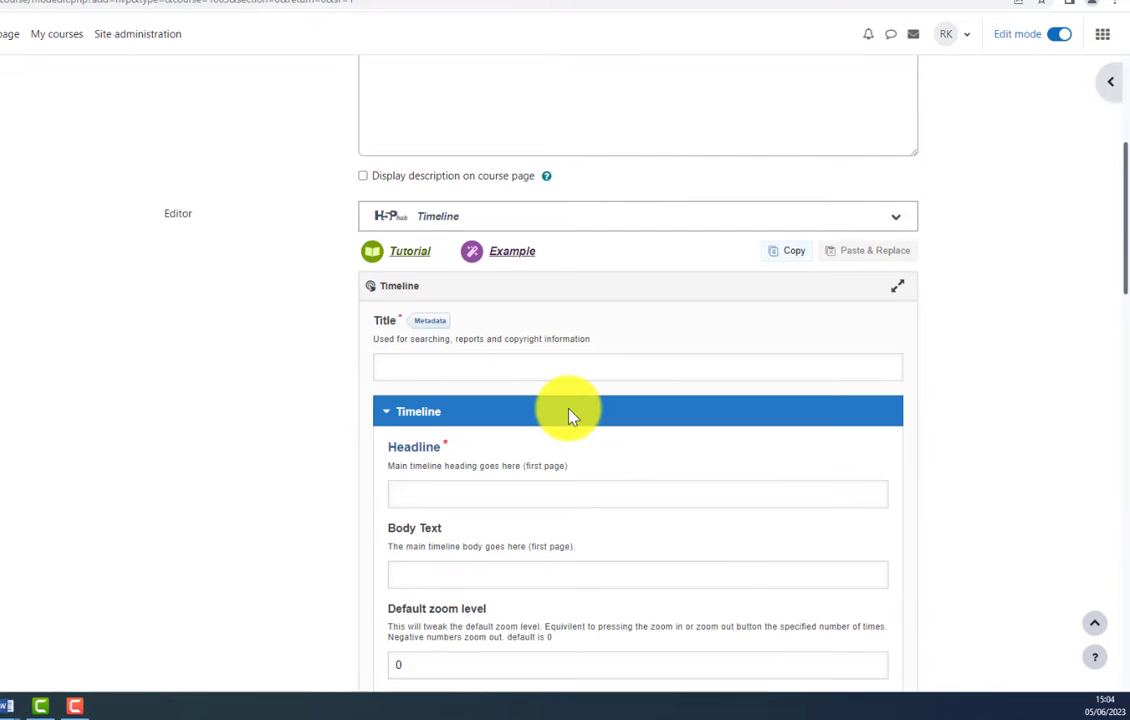
Step: In the fullscreen H5P editor, title the timeline COURSE OVERVIEW with headline 'Hey there!'
{"action": "left_click", "coordinate": [898, 289]}
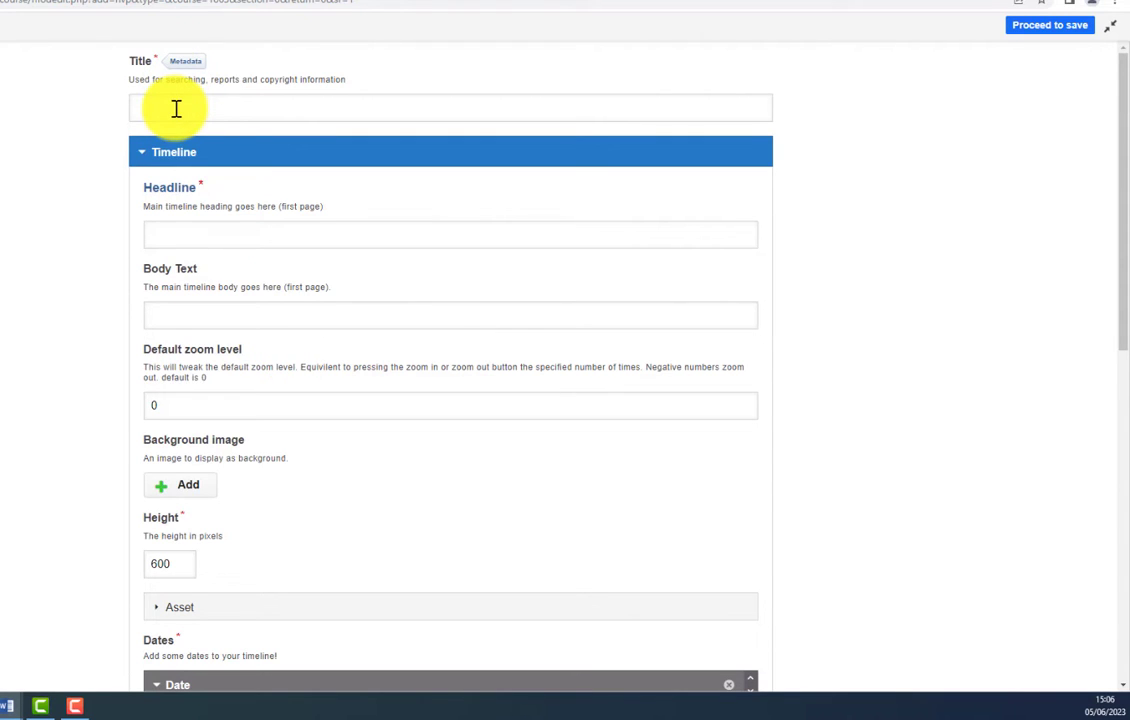
{"action": "left_click", "coordinate": [176, 109]}
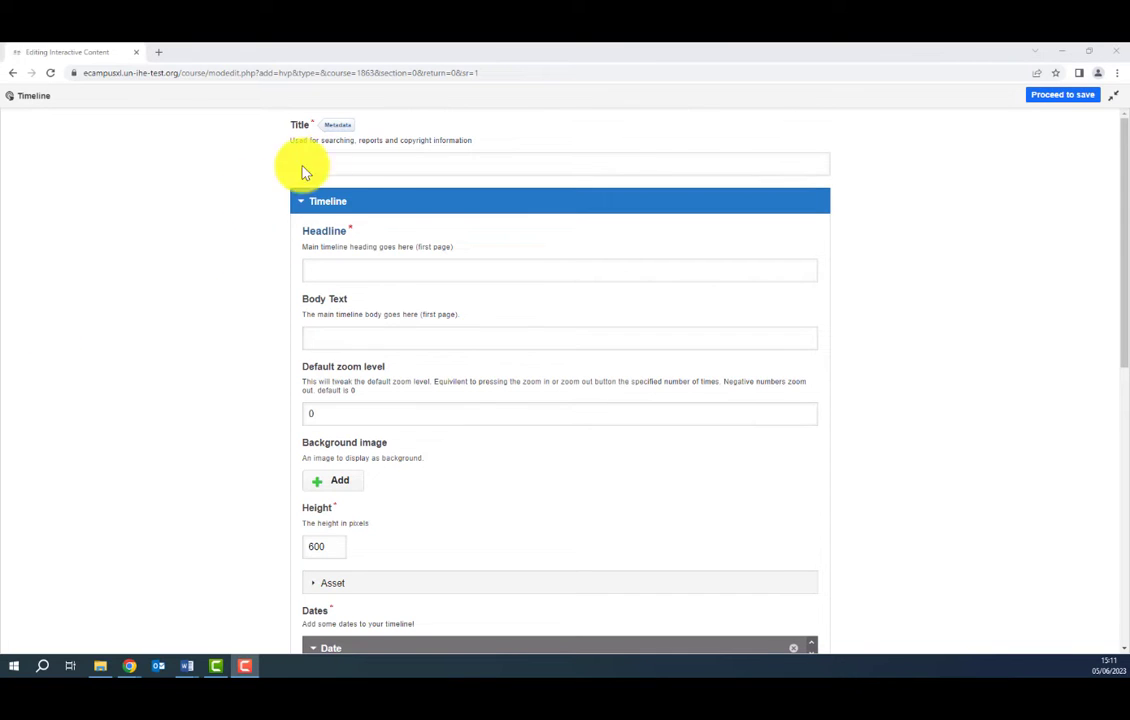
{"action": "left_click", "coordinate": [171, 107]}
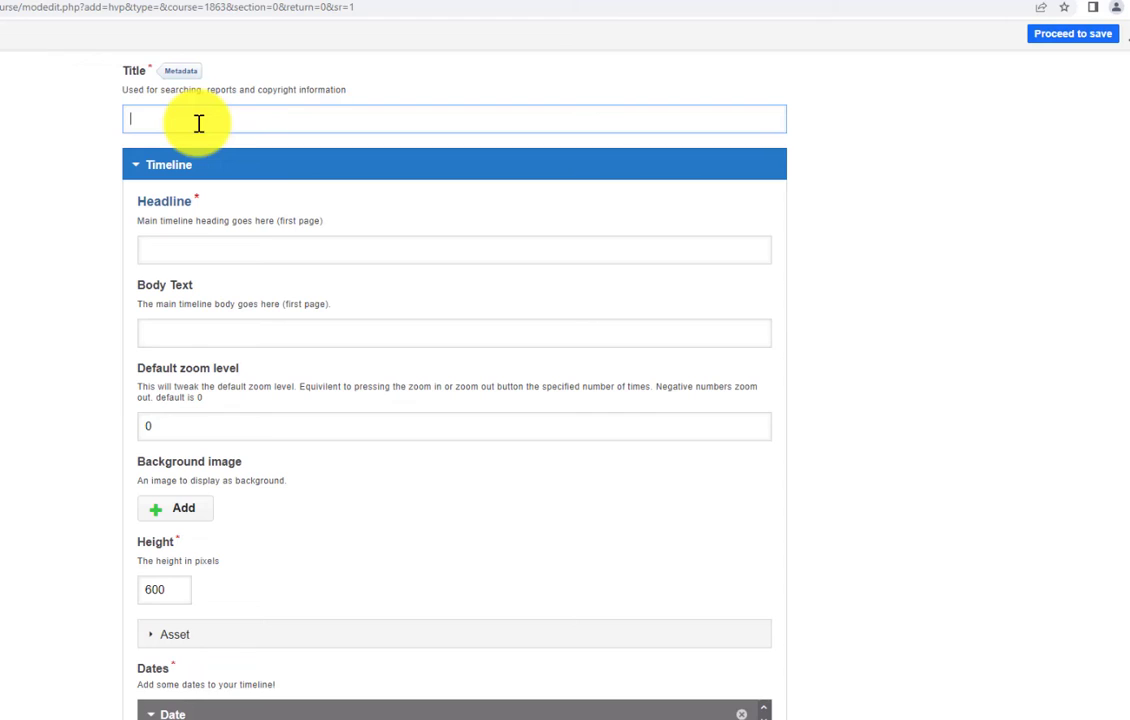
{"action": "type", "text": "Cou"}
{"action": "key", "text": "BackSpace"}
{"action": "key", "text": "BackSpace"}
{"action": "key", "text": "BackSpace"}
{"action": "type", "text": "COURSE OVERVIEW"}
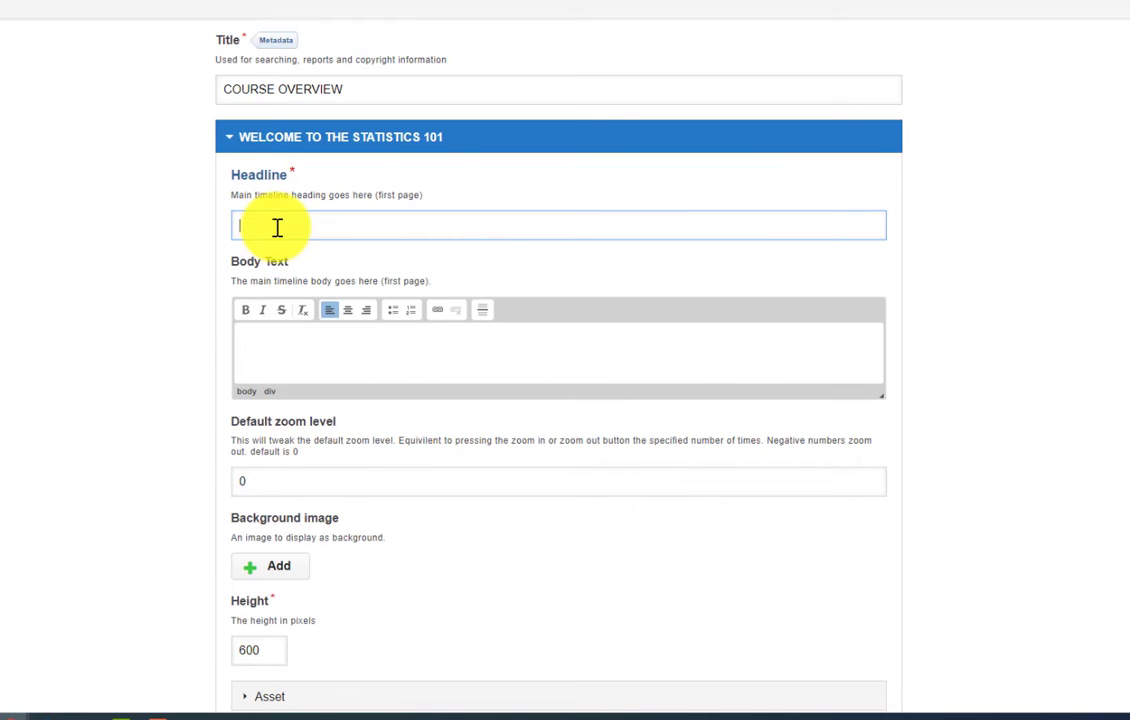
{"action": "type", "text": "there!"}
Step: Paste the two-line welcome text as body and keep the default zoom level at 0
{"action": "left_click", "coordinate": [260, 341]}
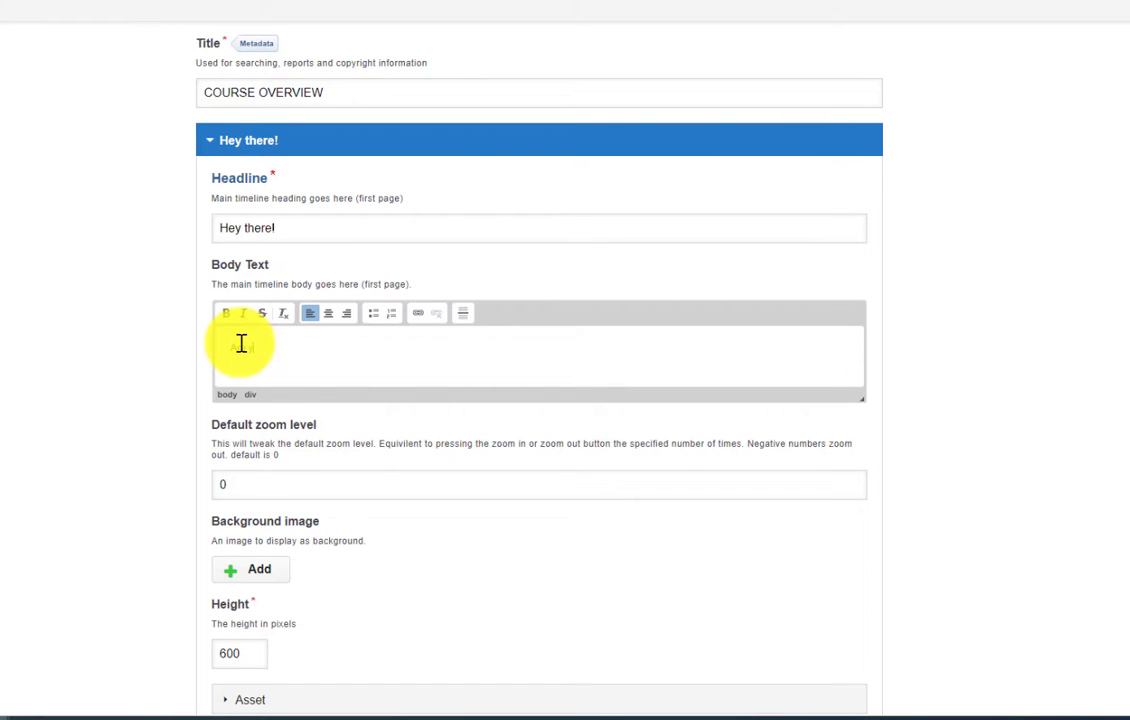
{"action": "type", "text": "Are you new to statistics? Or maybe you need a refresher? Then you came to right place? Check out the course overview and let's get started!"}
{"action": "scroll", "coordinate": [241, 344], "scroll_direction": "down", "scroll_amount": 2}
{"action": "left_click_drag", "start_coordinate": [263, 346], "coordinate": [202, 334]}
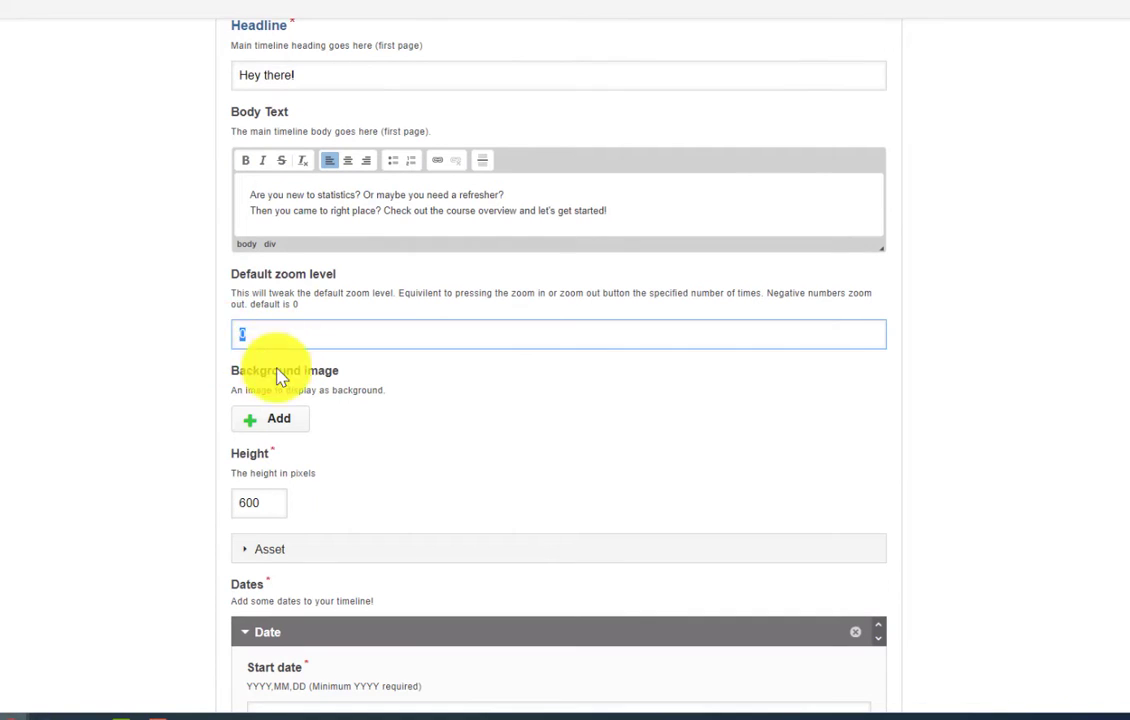
{"action": "scroll", "coordinate": [378, 366], "scroll_direction": "down", "scroll_amount": 2}
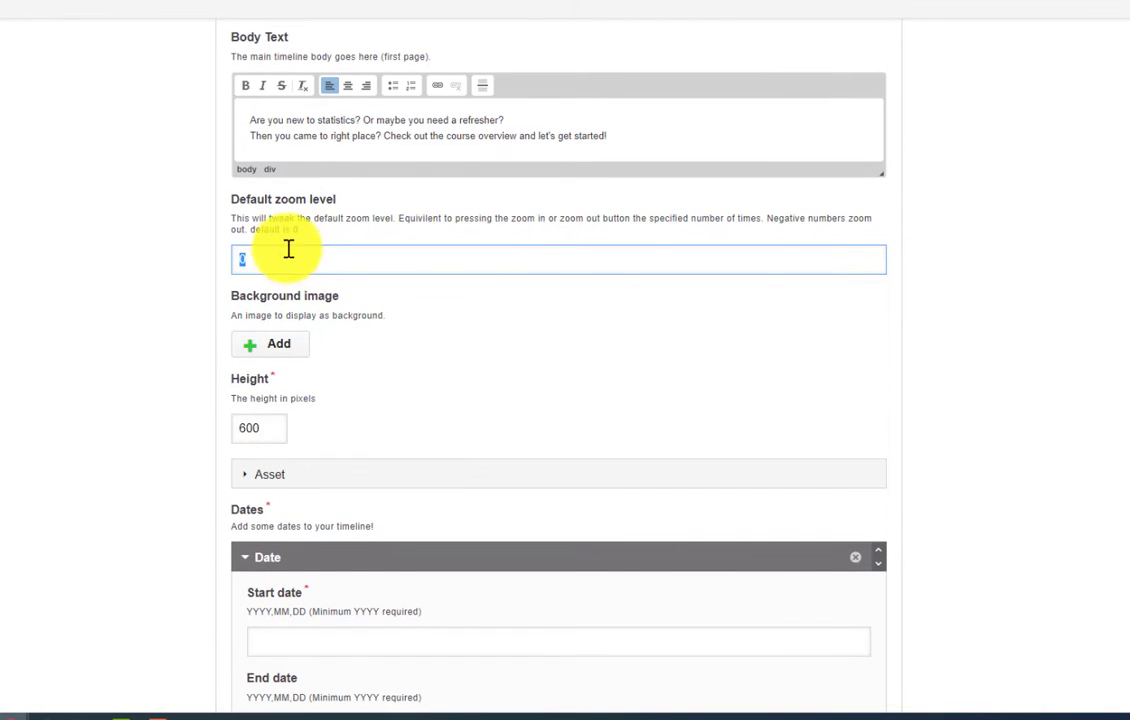
{"action": "left_click", "coordinate": [300, 258]}
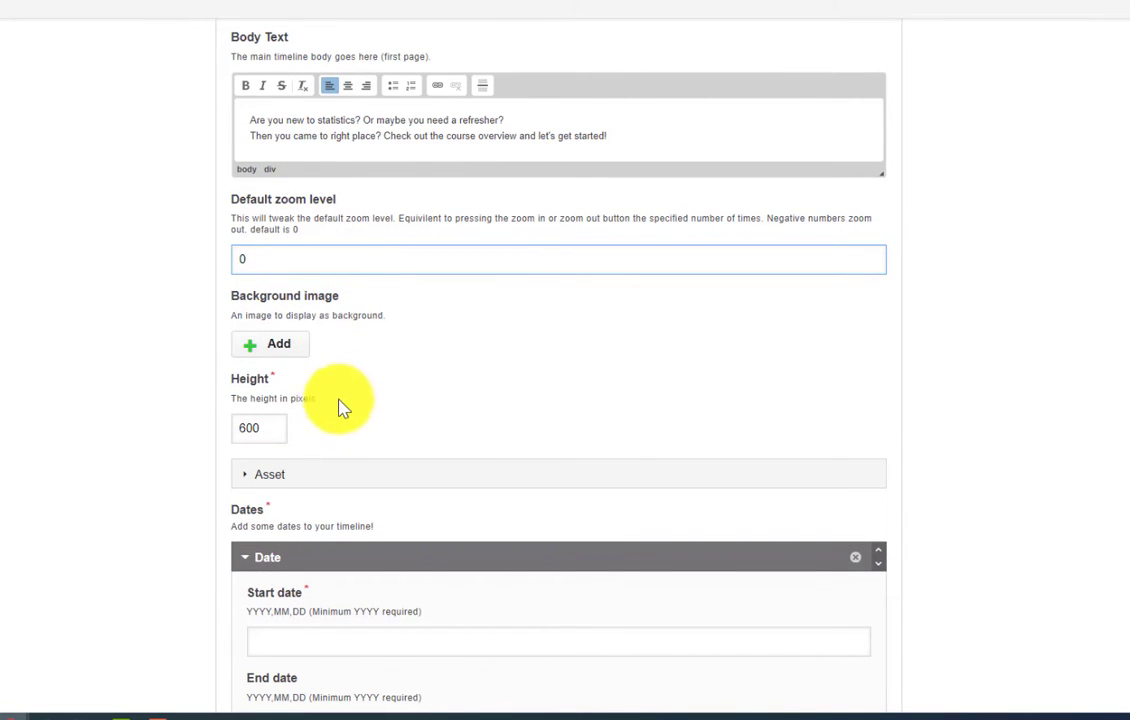
{"action": "scroll", "coordinate": [345, 395], "scroll_direction": "down", "scroll_amount": 1}
Step: Use the laptop photo as the timeline's background image
{"action": "left_click", "coordinate": [256, 342]}
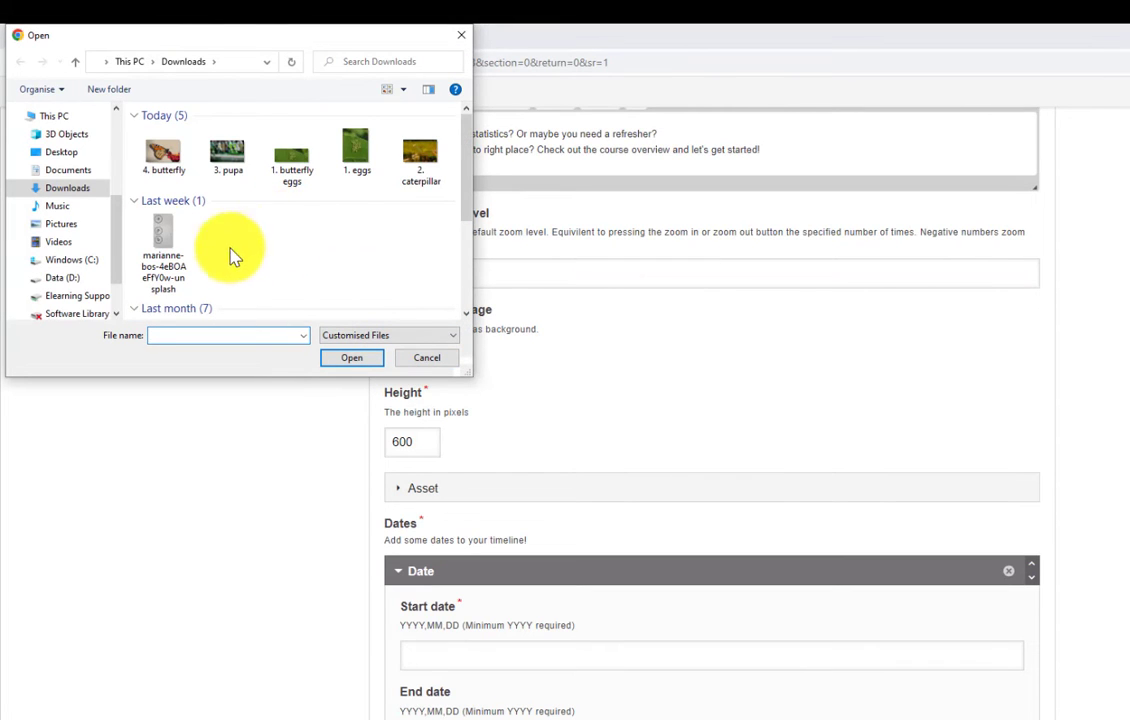
{"action": "double_click", "coordinate": [199, 253]}
{"action": "scroll", "coordinate": [650, 420], "scroll_direction": "down", "scroll_amount": 1}
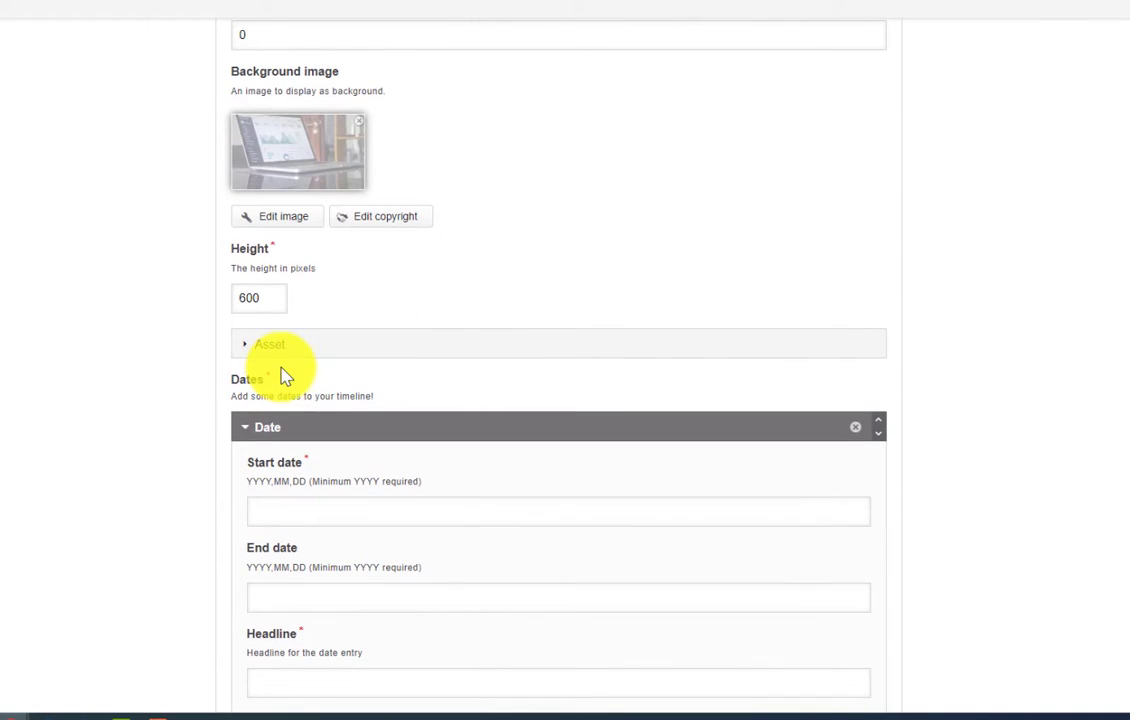
{"action": "scroll", "coordinate": [429, 350], "scroll_direction": "down", "scroll_amount": 1}
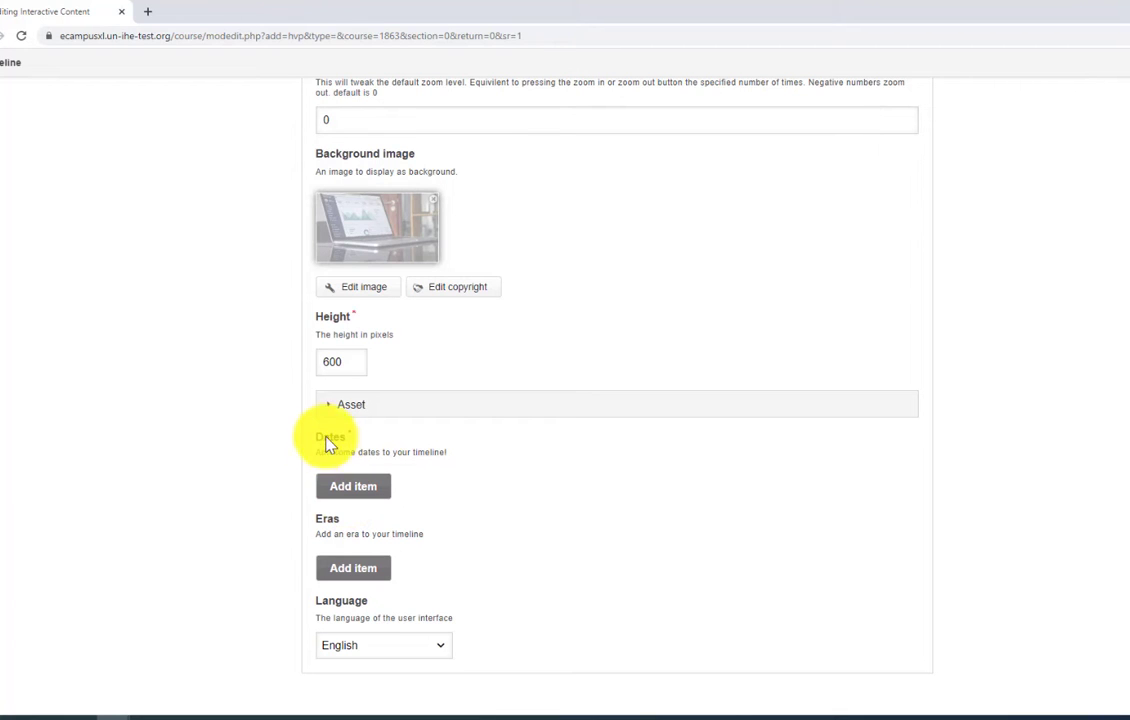
Step: Add date entry 1 headlined 'Introduction to Statistics' with its section description as body
{"action": "left_click", "coordinate": [371, 490]}
{"action": "scroll", "coordinate": [400, 520], "scroll_direction": "down", "scroll_amount": 2}
{"action": "scroll", "coordinate": [380, 425], "scroll_direction": "down", "scroll_amount": 1}
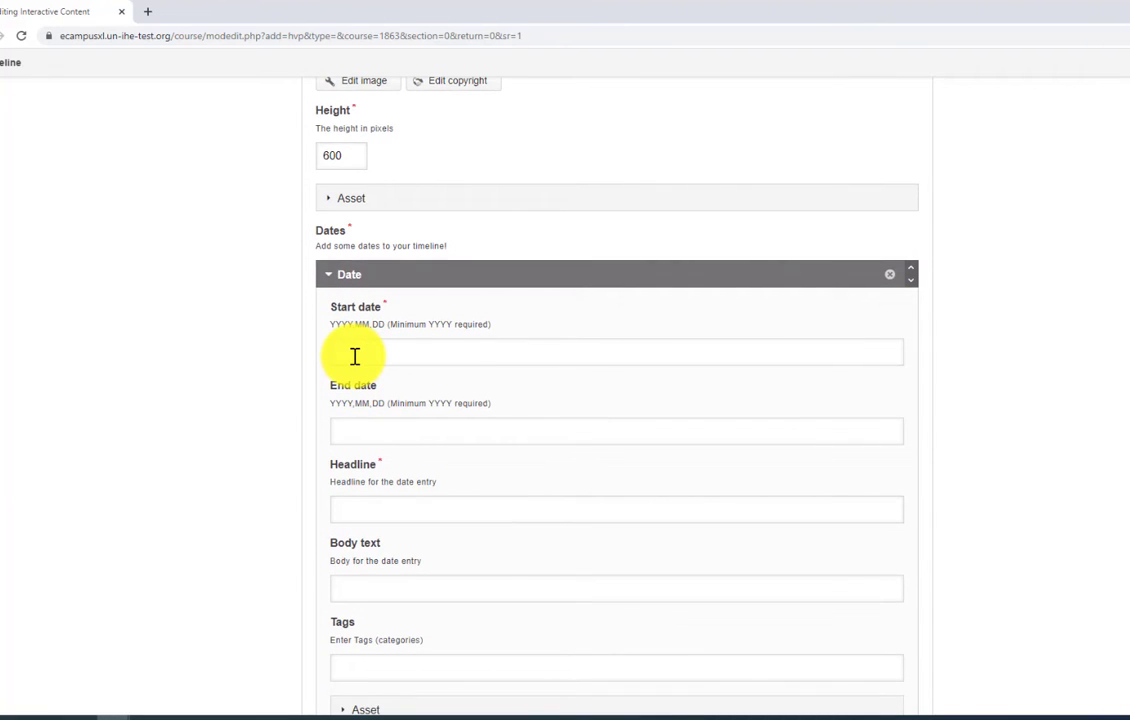
{"action": "left_click", "coordinate": [354, 356]}
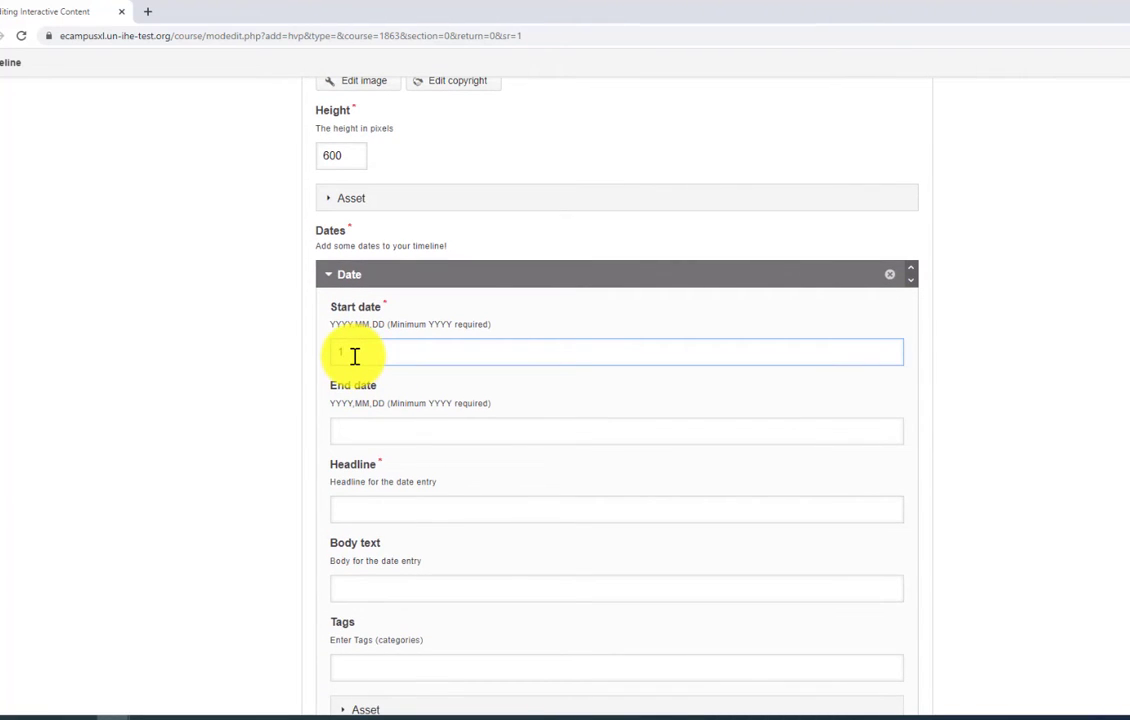
{"action": "type", "text": "1"}
{"action": "left_click", "coordinate": [409, 511]}
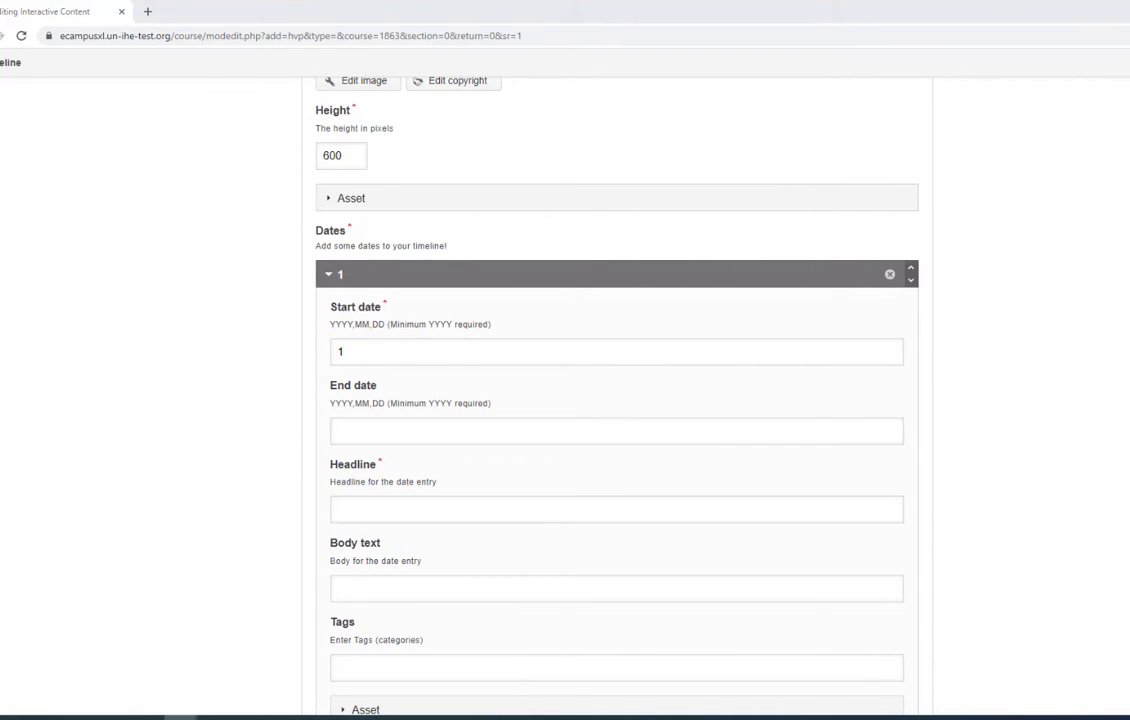
{"action": "type", "text": "Introduction to Statistics"}
{"action": "key", "text": "Home"}
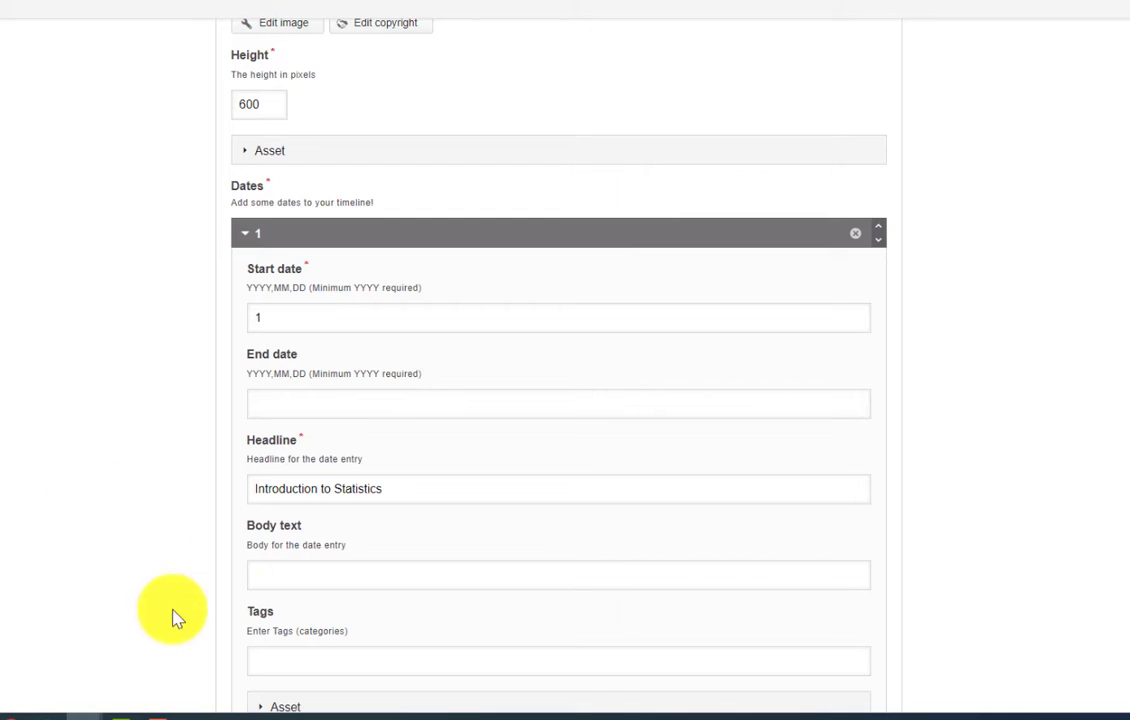
{"action": "left_click", "coordinate": [295, 580]}
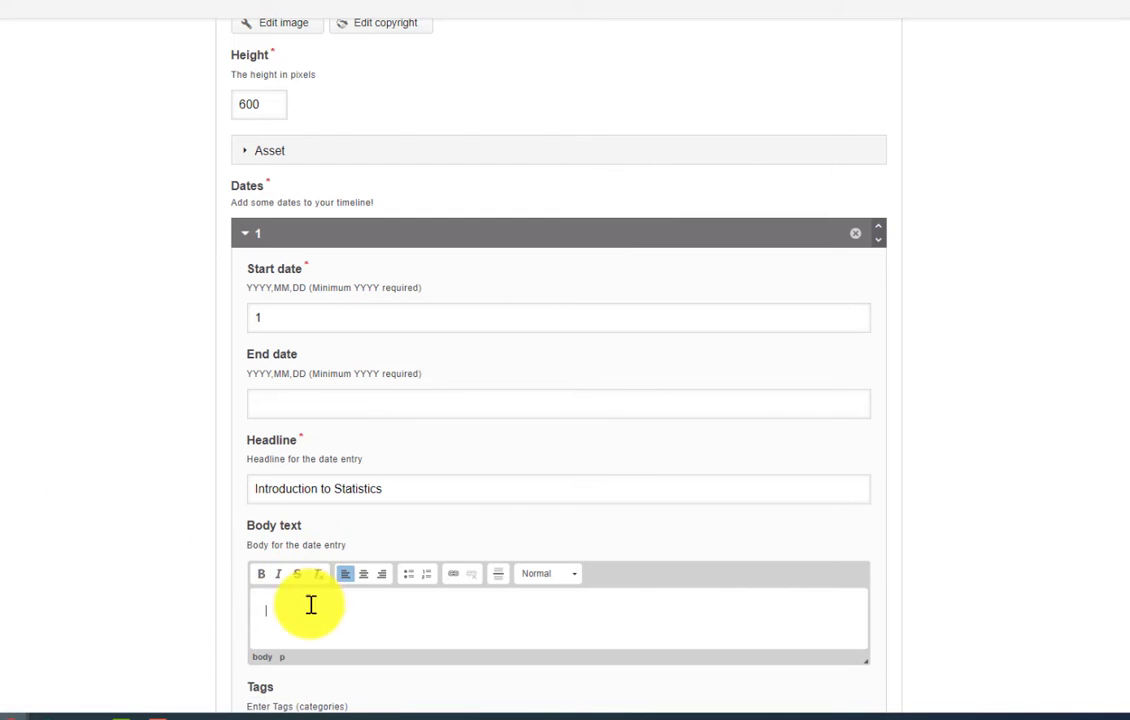
{"action": "type", "text": "In this section, we will delve into the fundamental concepts of statistics to provide you with a solid foundation for understanding and applying statistical methods. We will explore the definition of statistics and its significance in various fields of study. Additionally, we will discuss the different types of data and variables commonly encountered in statistical analysis."}
{"action": "scroll", "coordinate": [270, 518], "scroll_direction": "down", "scroll_amount": 4}
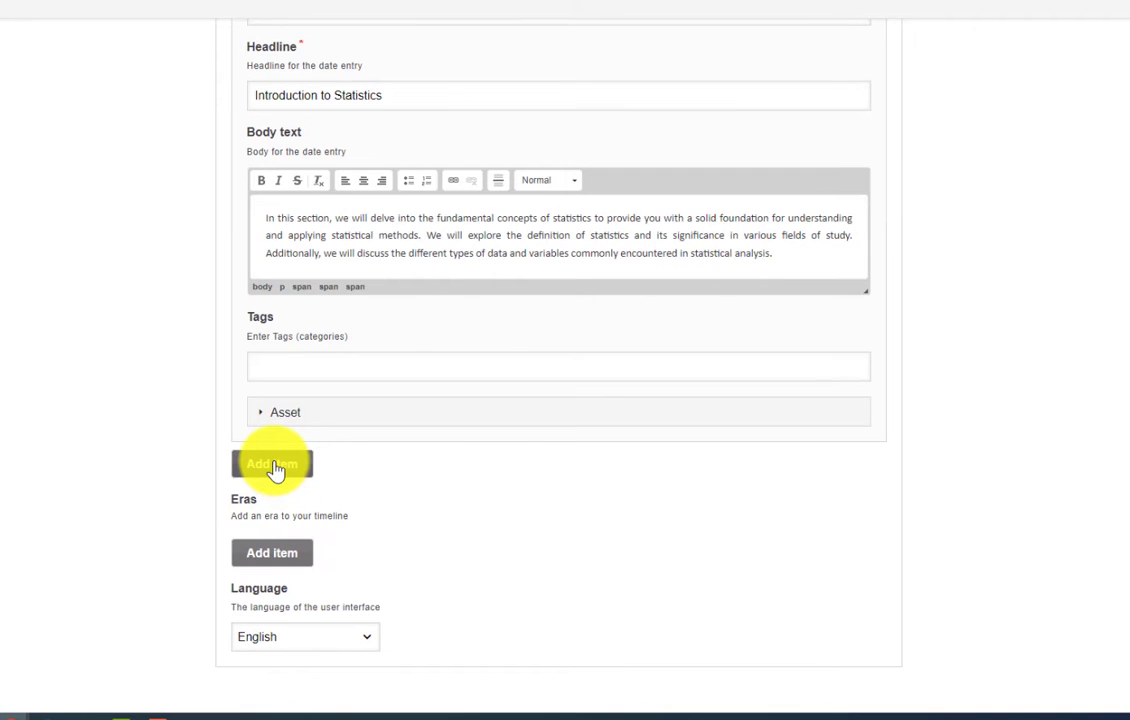
Step: Add date entry 2 headlined 'Descriptive Statistics', then add a further date entry
{"action": "left_click", "coordinate": [277, 466]}
{"action": "scroll", "coordinate": [272, 465], "scroll_direction": "down", "scroll_amount": 3}
{"action": "left_click", "coordinate": [300, 398]}
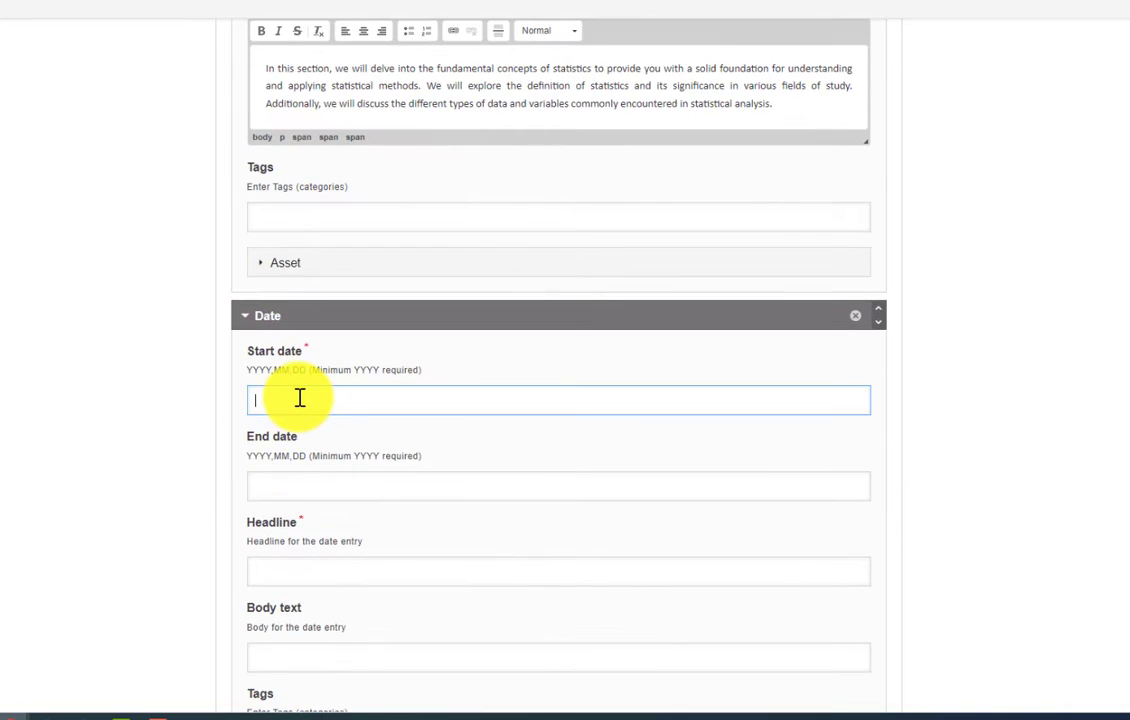
{"action": "type", "text": "2"}
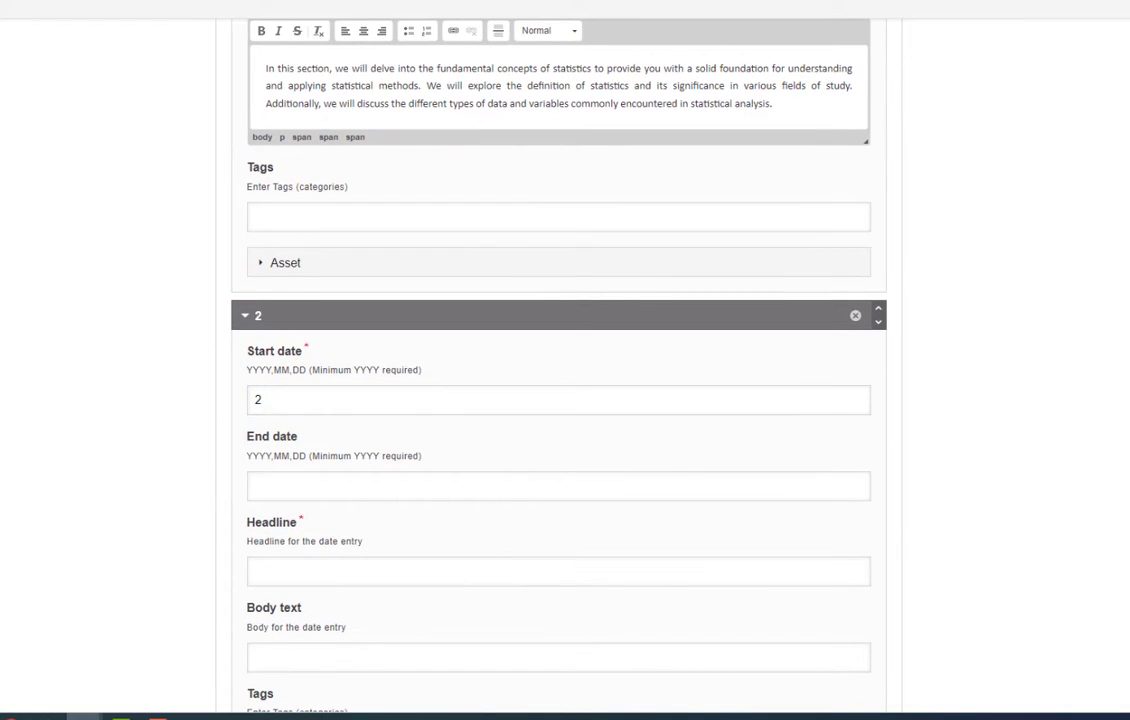
{"action": "scroll", "coordinate": [295, 515], "scroll_direction": "down", "scroll_amount": 1}
{"action": "left_click", "coordinate": [275, 500]}
{"action": "type", "text": "Descriptive Statistics"}
{"action": "scroll", "coordinate": [420, 548], "scroll_direction": "down", "scroll_amount": 4}
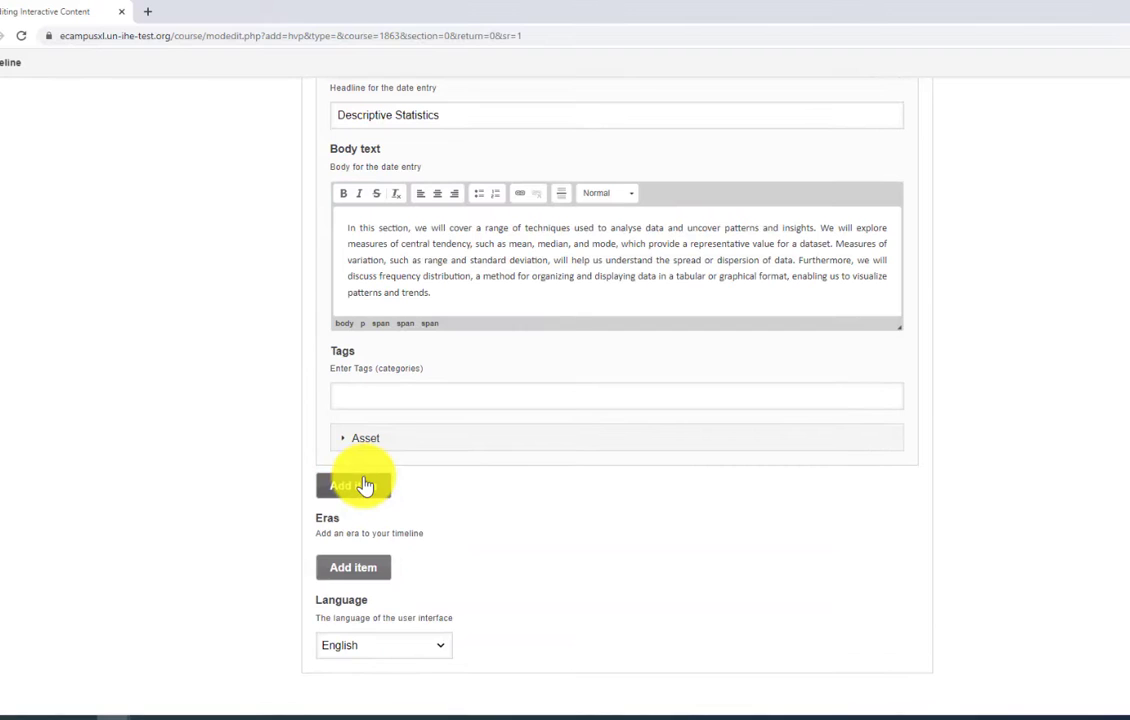
{"action": "left_click", "coordinate": [353, 486]}
{"action": "scroll", "coordinate": [366, 484], "scroll_direction": "down", "scroll_amount": 3}
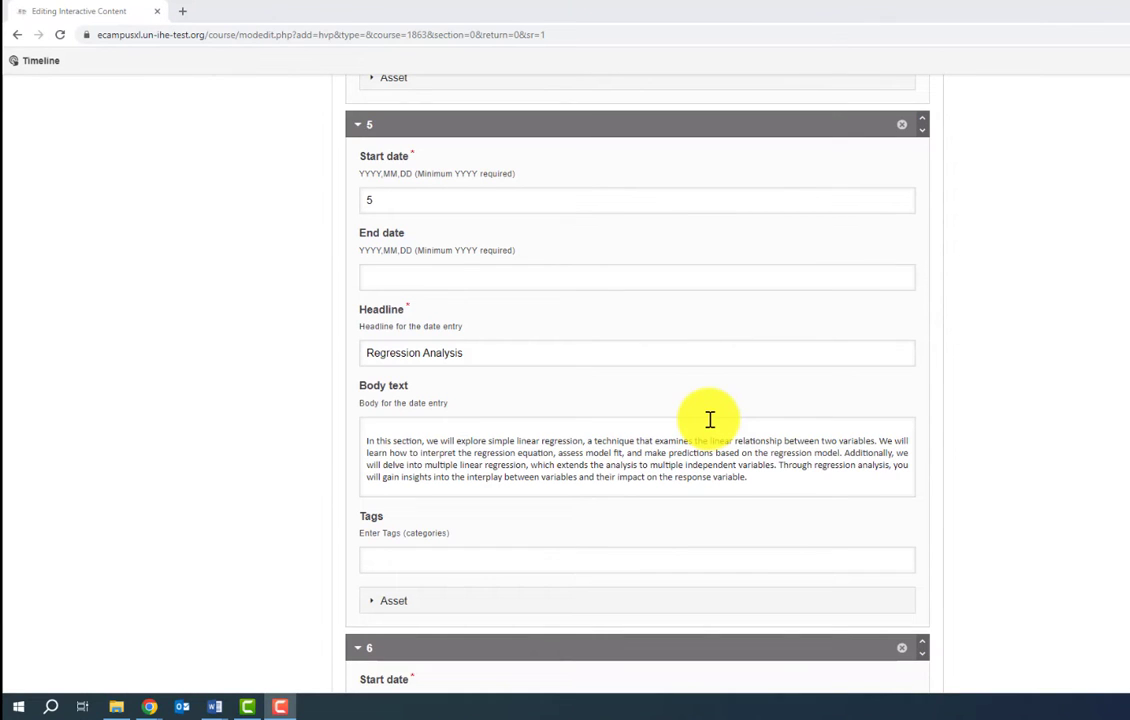
{"action": "scroll", "coordinate": [710, 420], "scroll_direction": "up", "scroll_amount": 10}
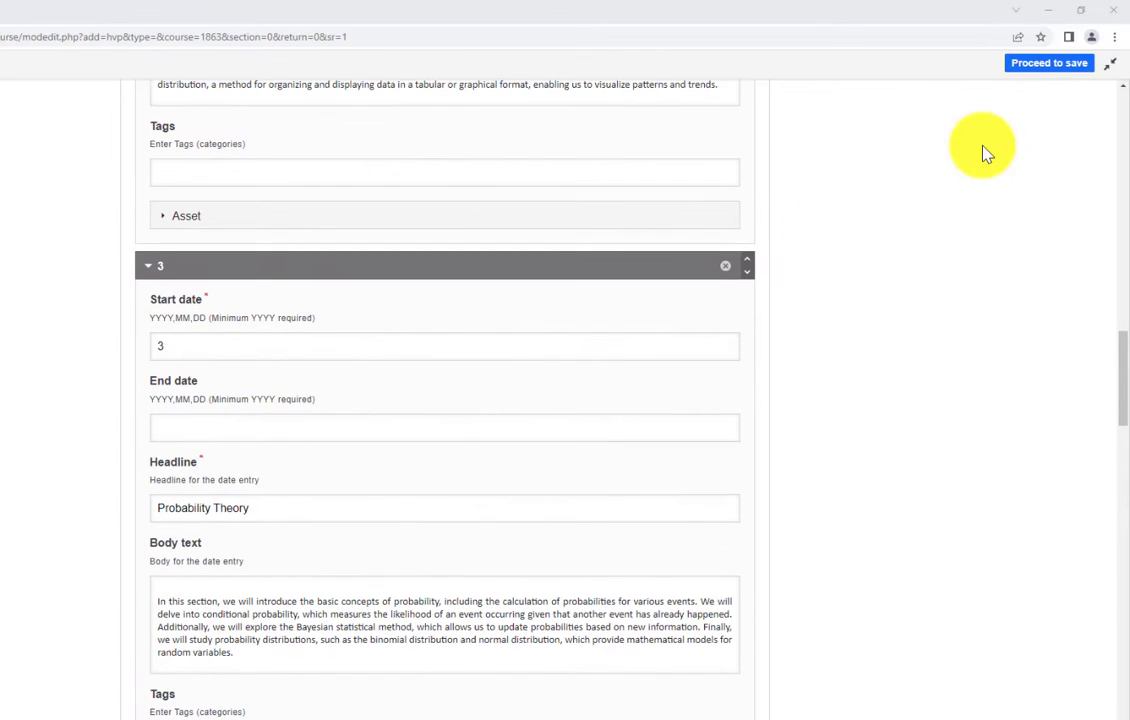
Step: Save the COURSE OVERVIEW timeline activity and display it
{"action": "left_click", "coordinate": [1032, 66]}
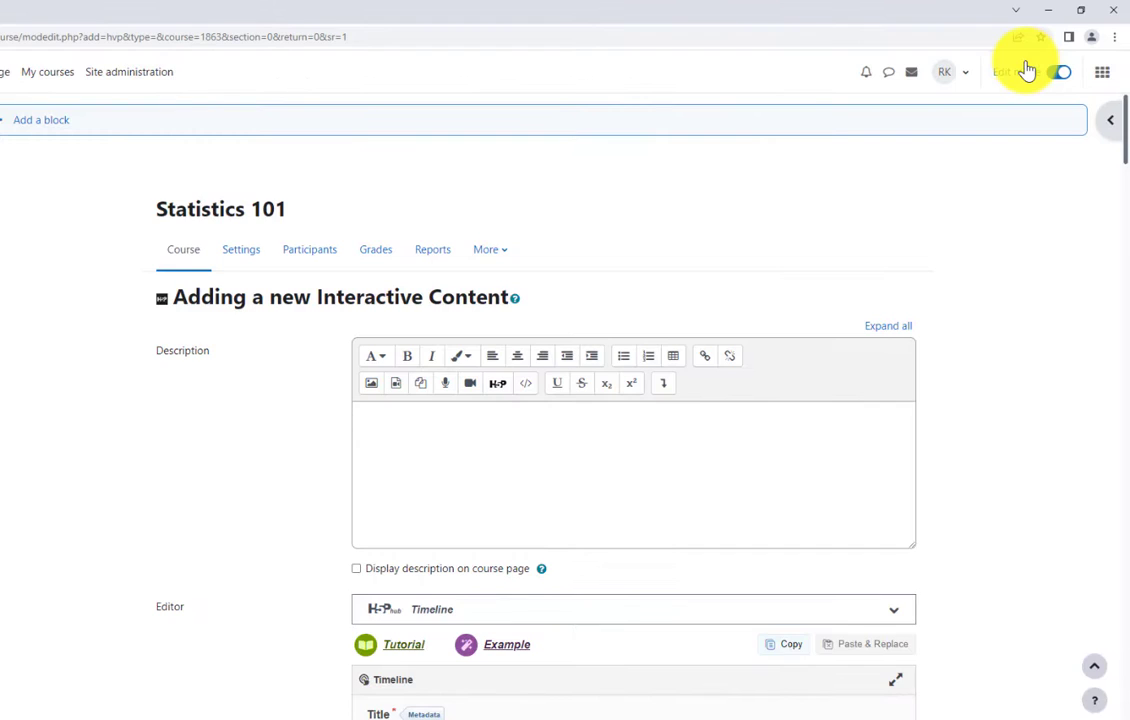
{"action": "scroll", "coordinate": [490, 300], "scroll_direction": "down", "scroll_amount": 20}
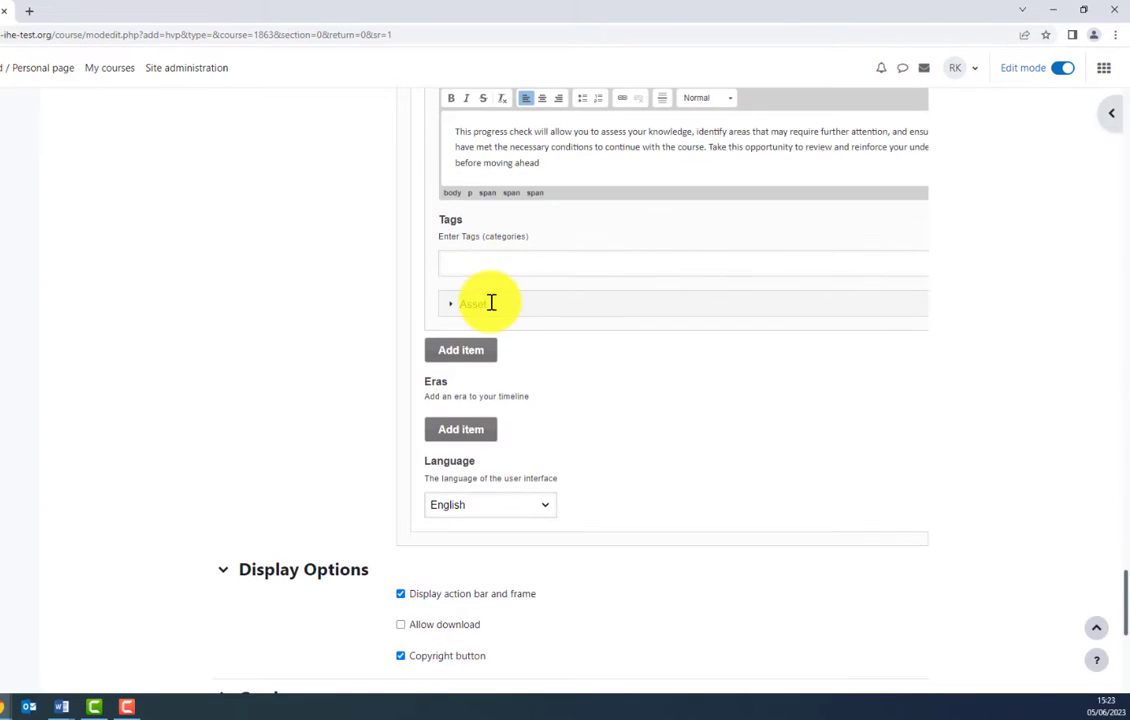
{"action": "scroll", "coordinate": [540, 410], "scroll_direction": "down", "scroll_amount": 5}
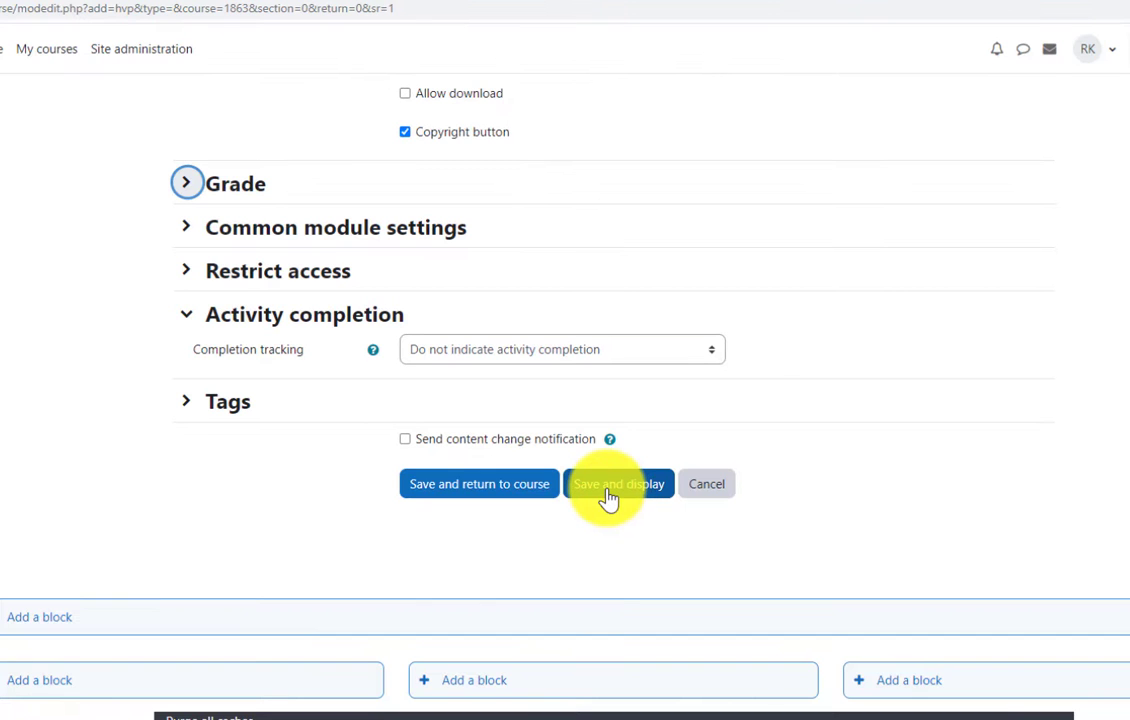
{"action": "left_click", "coordinate": [613, 498]}
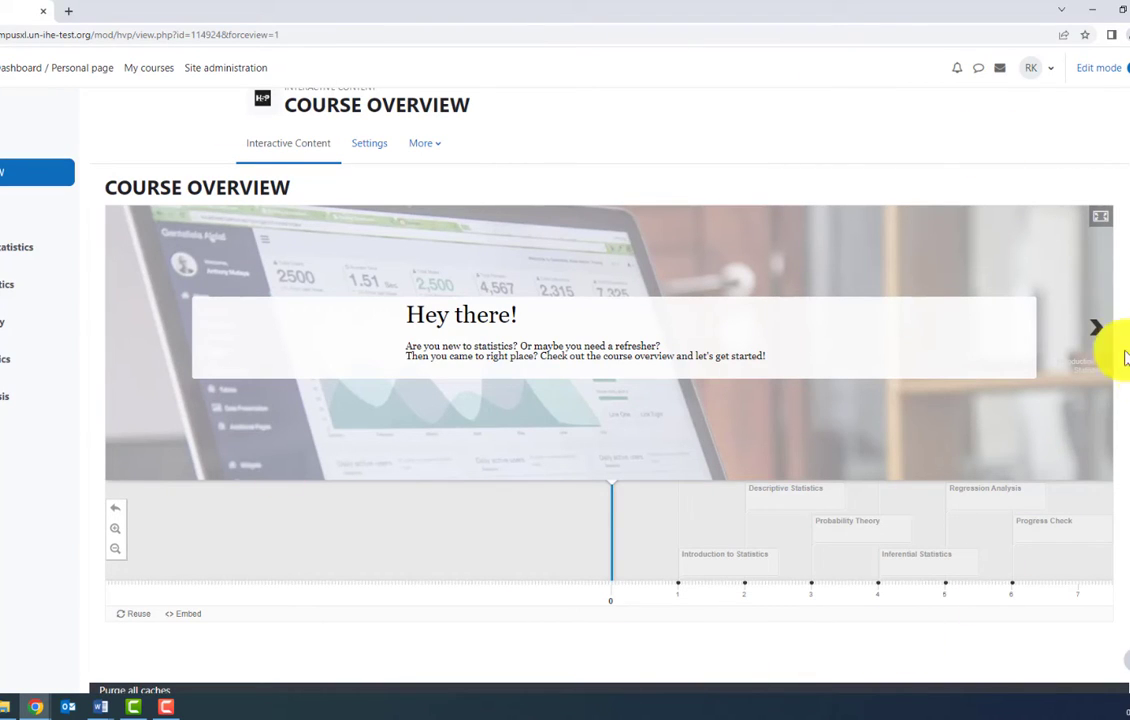
Step: Step through the timeline's events, then jump back to Introduction to Statistics
{"action": "left_click", "coordinate": [1087, 371]}
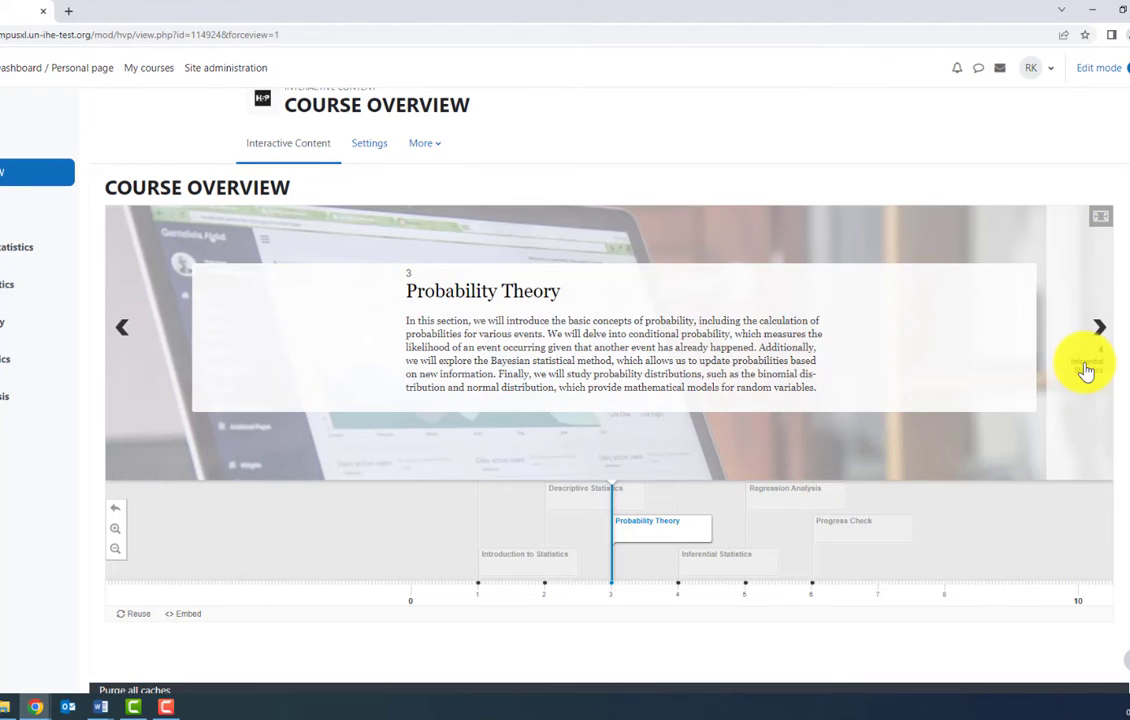
{"action": "left_click", "coordinate": [1086, 372]}
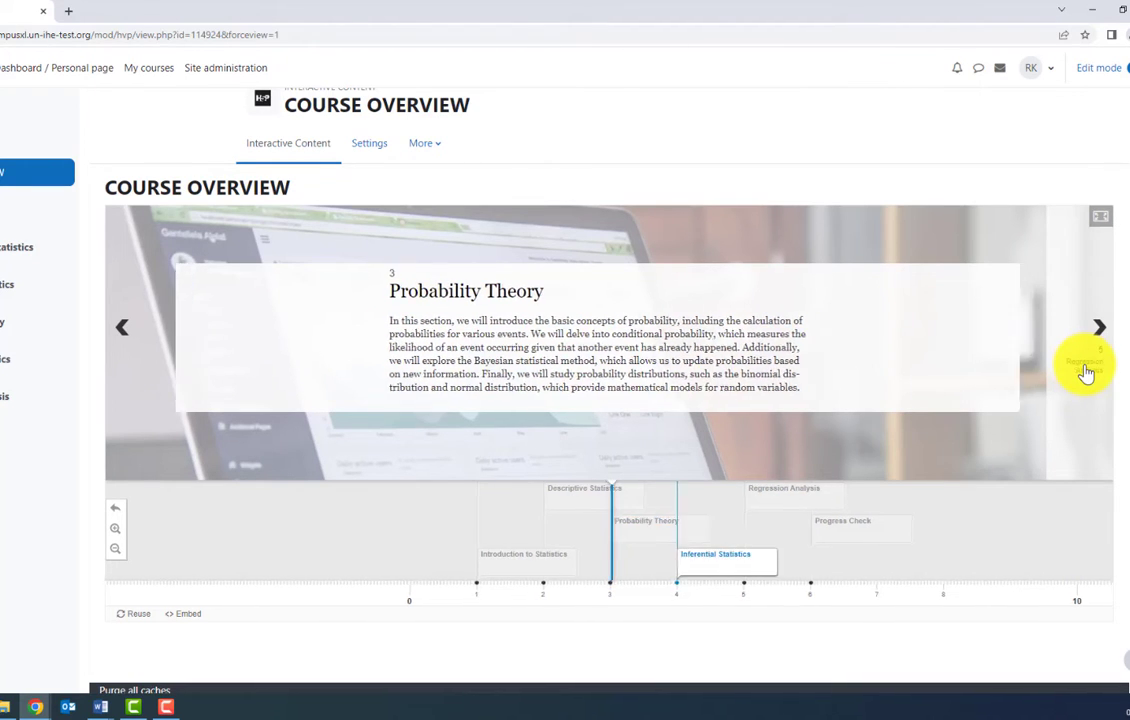
{"action": "left_click", "coordinate": [115, 508]}
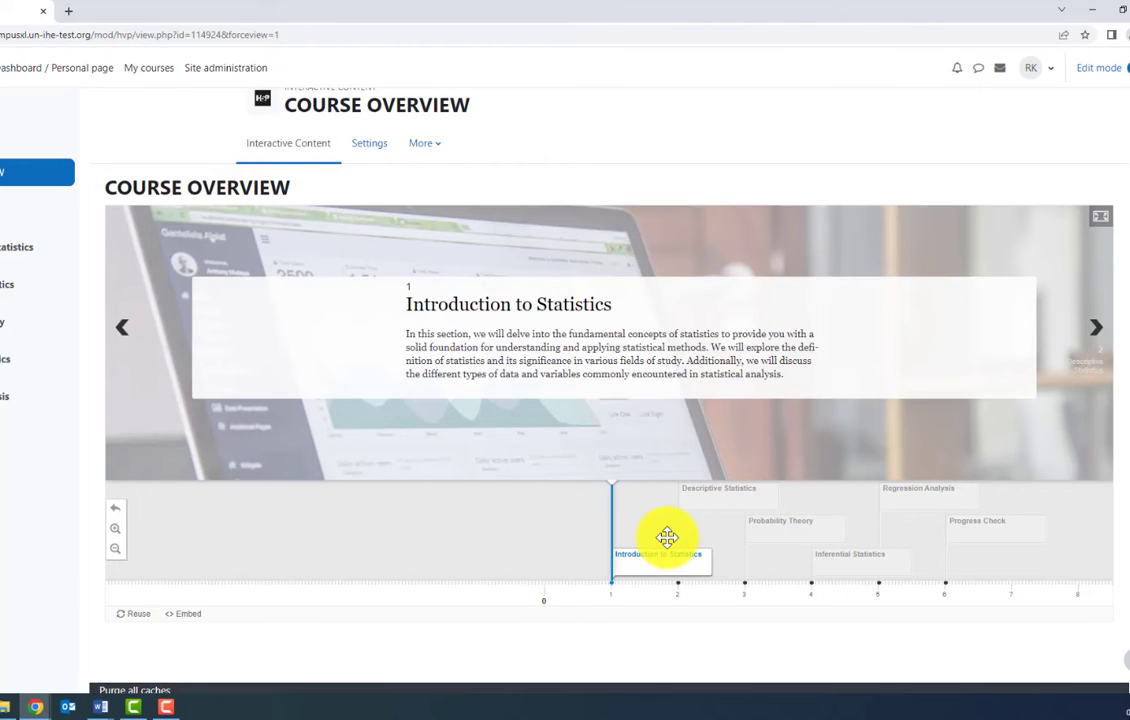
Step: Replace the default zoom level 0 with 1 in the activity settings, then save and display
{"action": "left_click", "coordinate": [370, 147]}
{"action": "scroll", "coordinate": [800, 267], "scroll_direction": "down", "scroll_amount": 15}
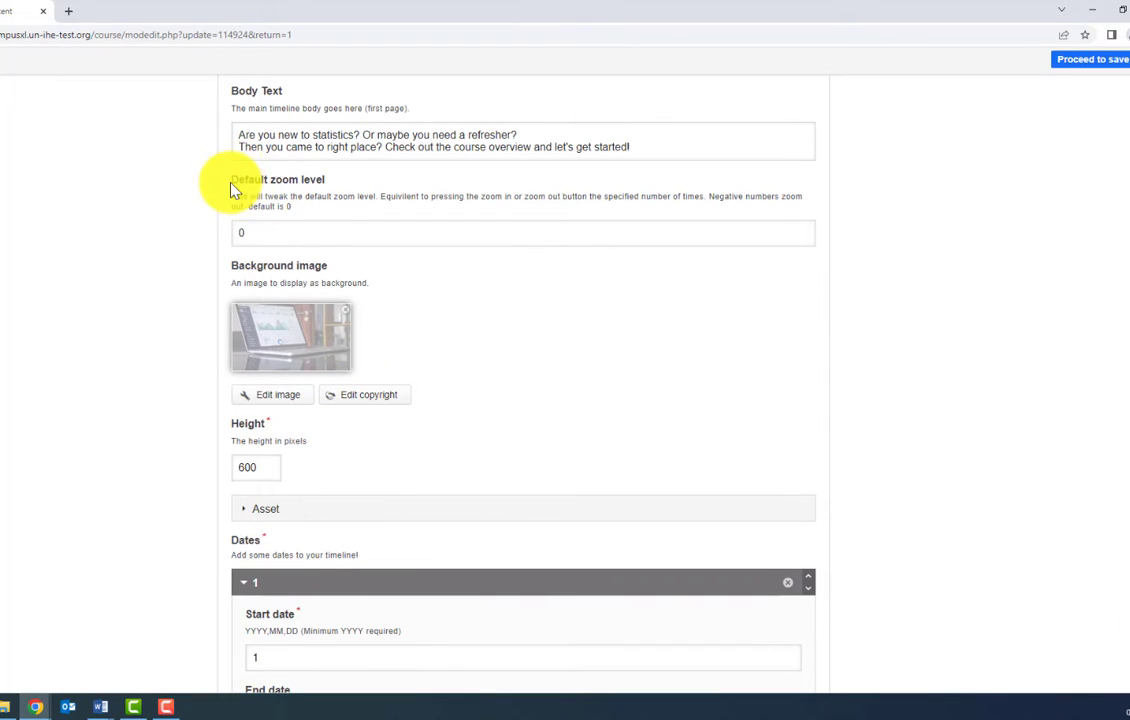
{"action": "left_click_drag", "start_coordinate": [236, 182], "coordinate": [330, 192]}
{"action": "left_click_drag", "start_coordinate": [250, 236], "coordinate": [178, 239]}
{"action": "type", "text": "1"}
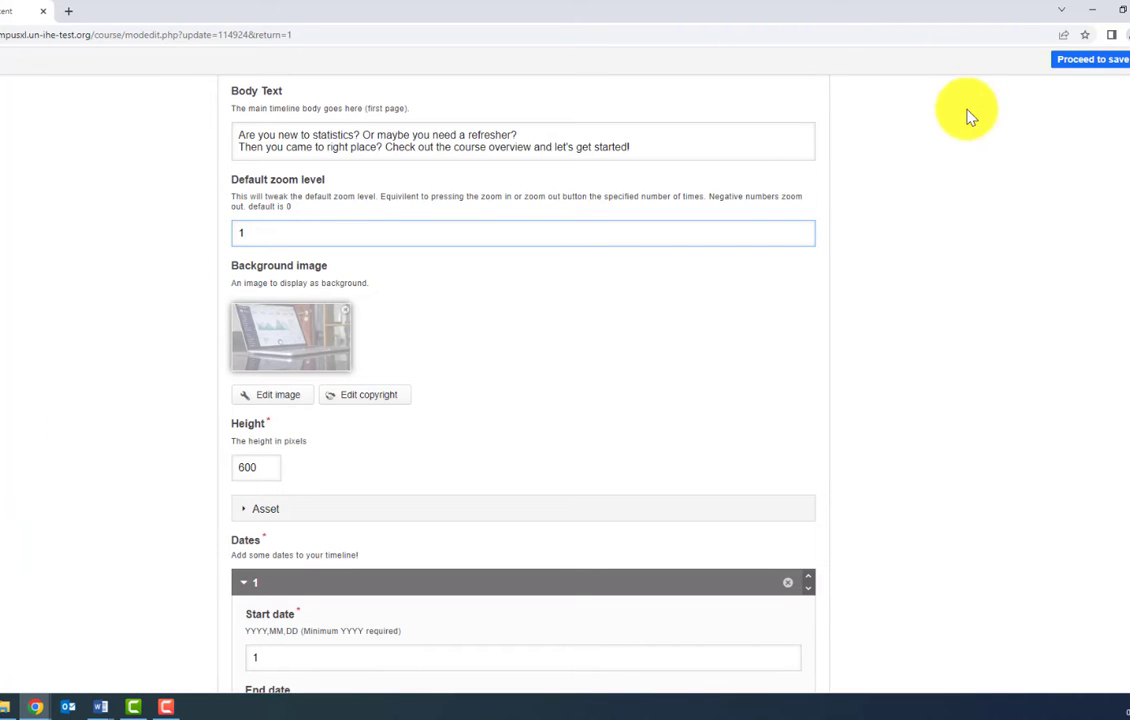
{"action": "left_click", "coordinate": [1068, 75]}
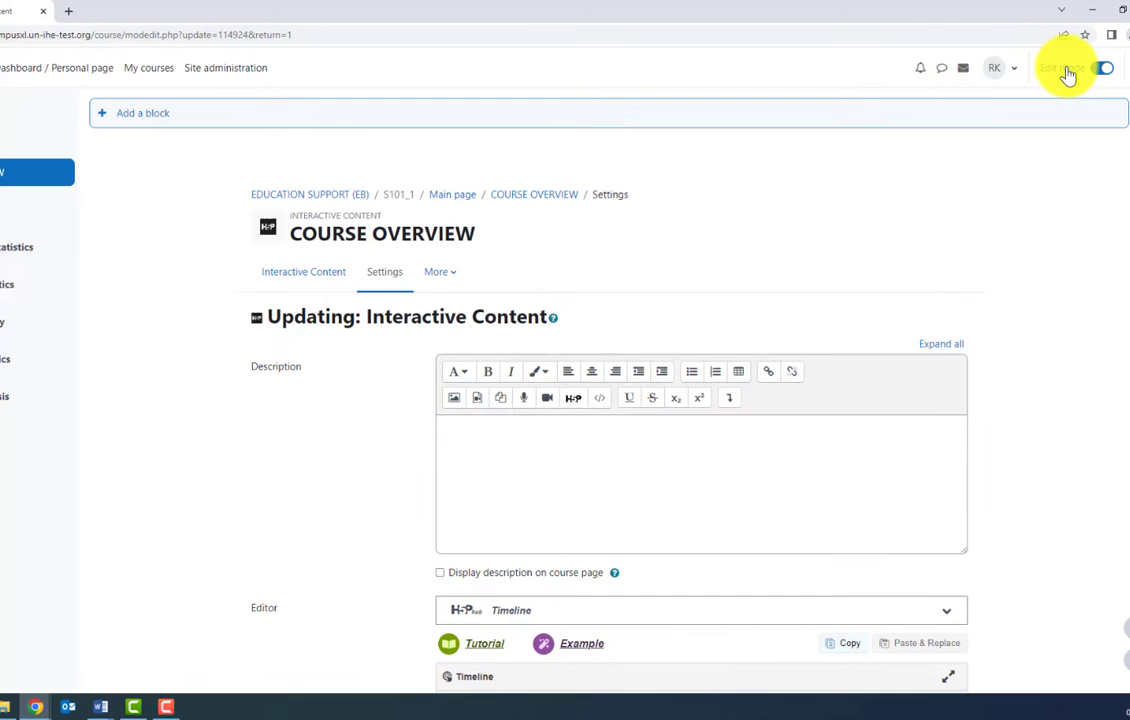
{"action": "left_click_drag", "start_coordinate": [1124, 110], "coordinate": [1127, 690]}
{"action": "left_click", "coordinate": [604, 421]}
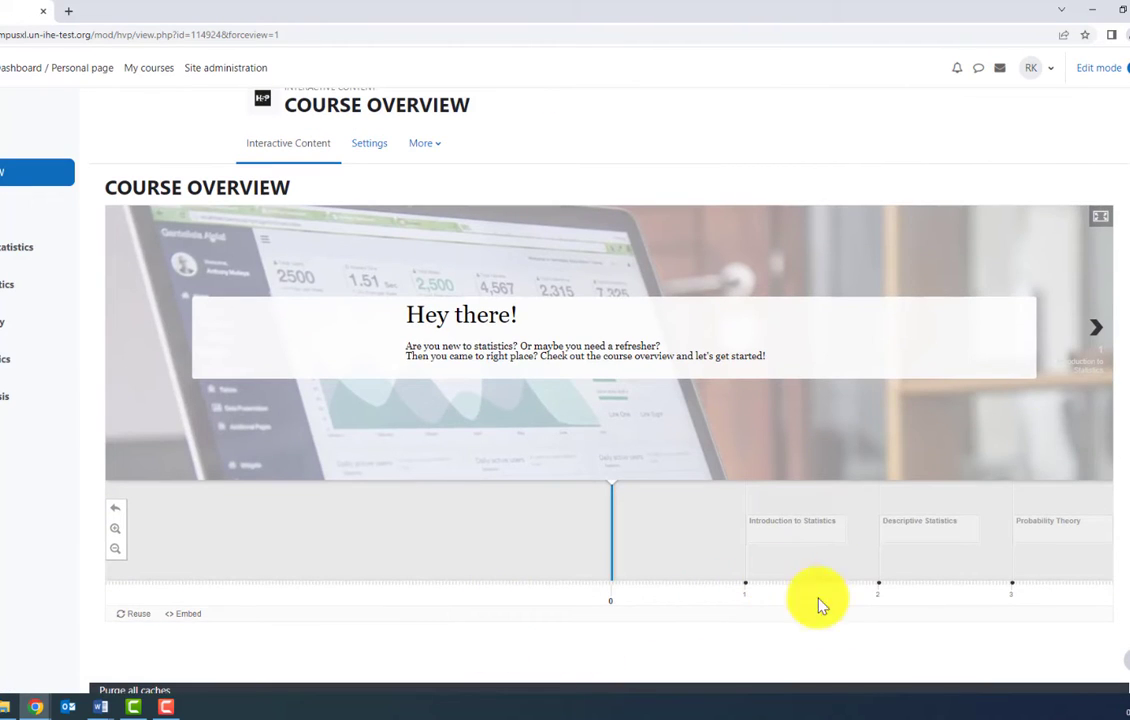
Step: Preview the Introduction to Statistics event and another event on the re-zoomed timeline
{"action": "left_click", "coordinate": [747, 536]}
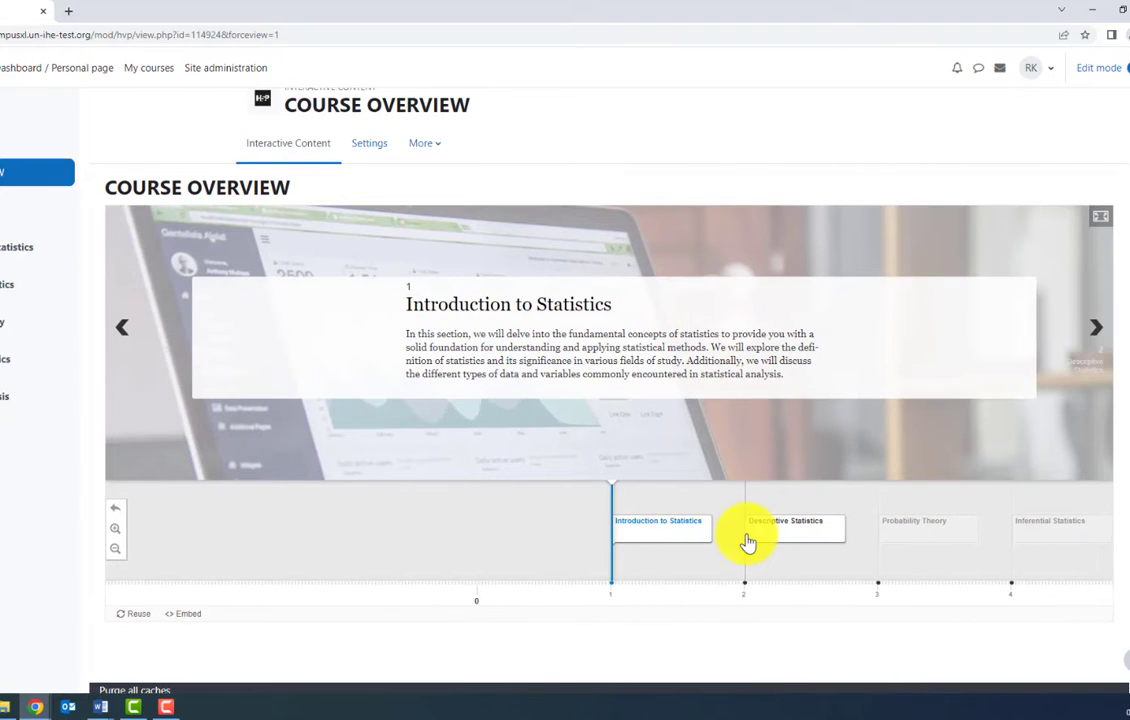
{"action": "left_click", "coordinate": [748, 536]}
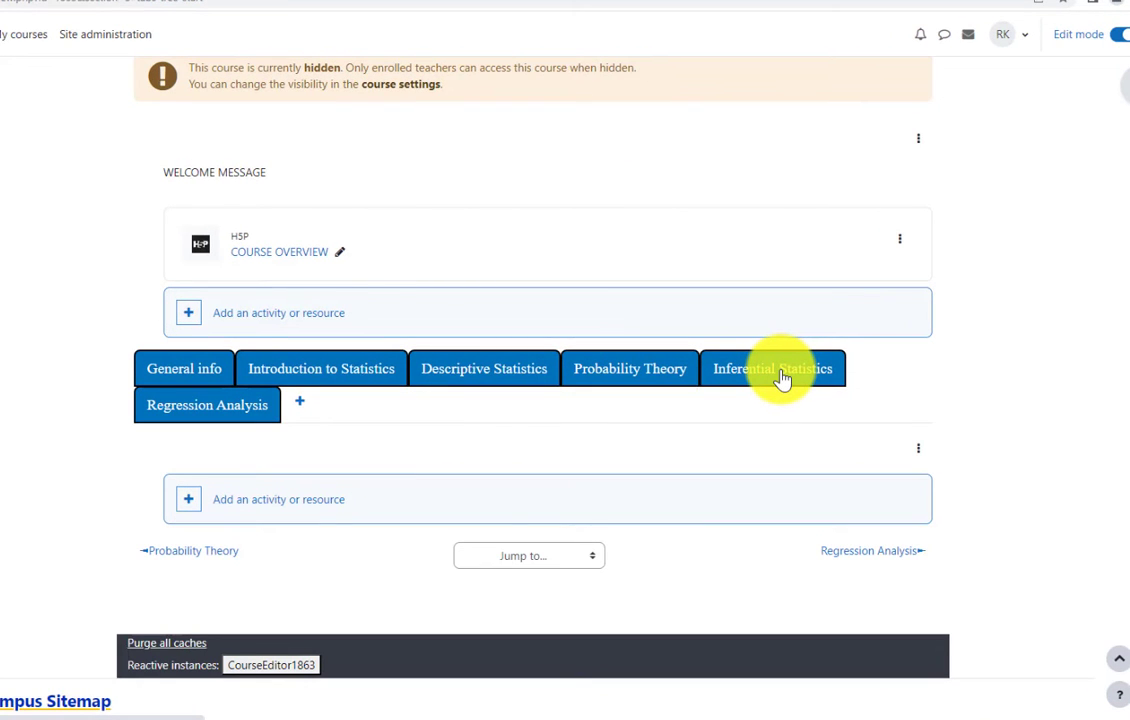
Step: Add an Interactive Content activity to Inferential Statistics using the Timeline content type
{"action": "left_click", "coordinate": [293, 516]}
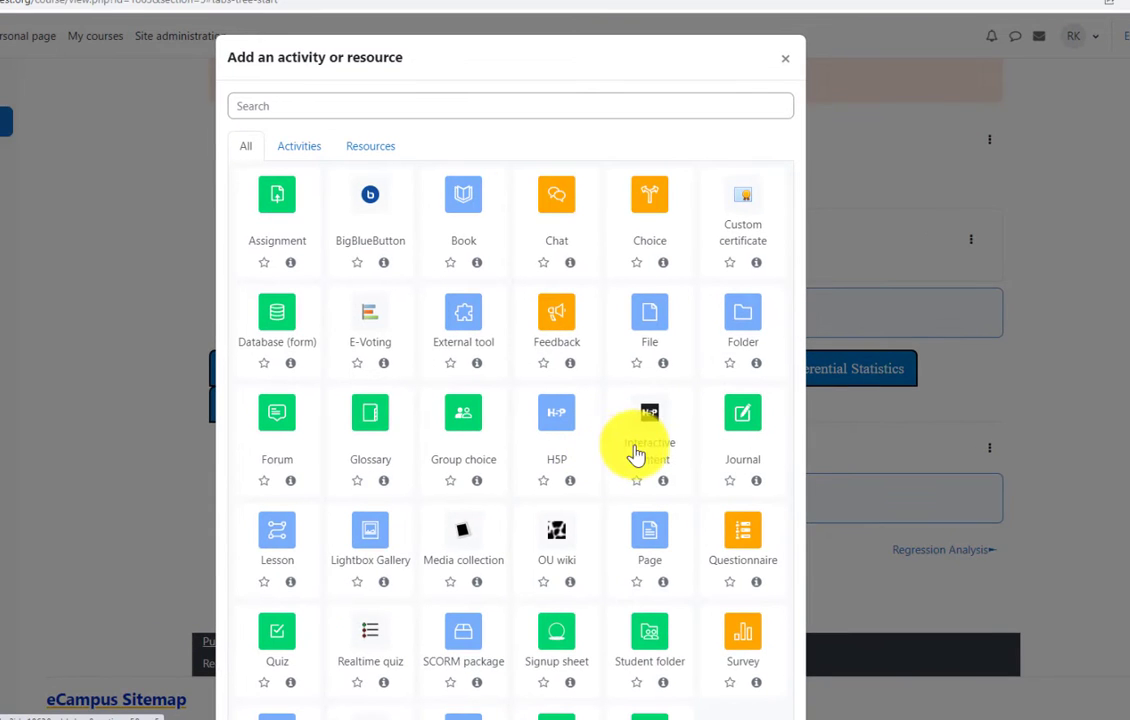
{"action": "left_click", "coordinate": [645, 450]}
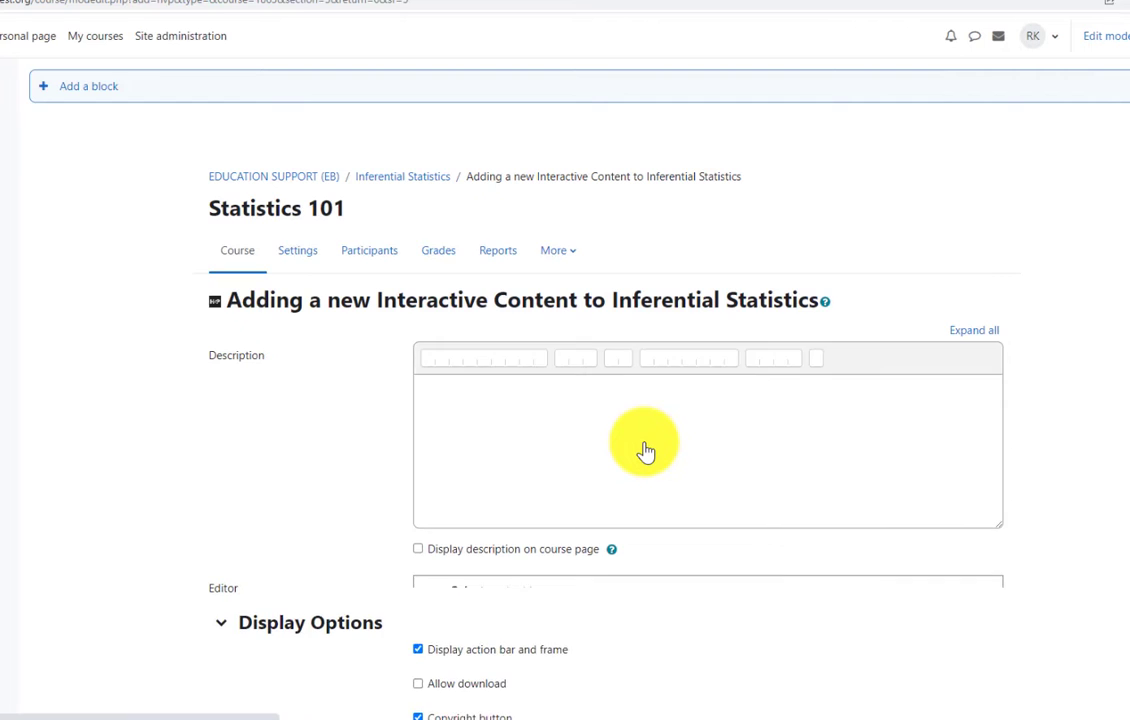
{"action": "scroll", "coordinate": [645, 452], "scroll_direction": "down", "scroll_amount": 2}
{"action": "left_click", "coordinate": [576, 626]}
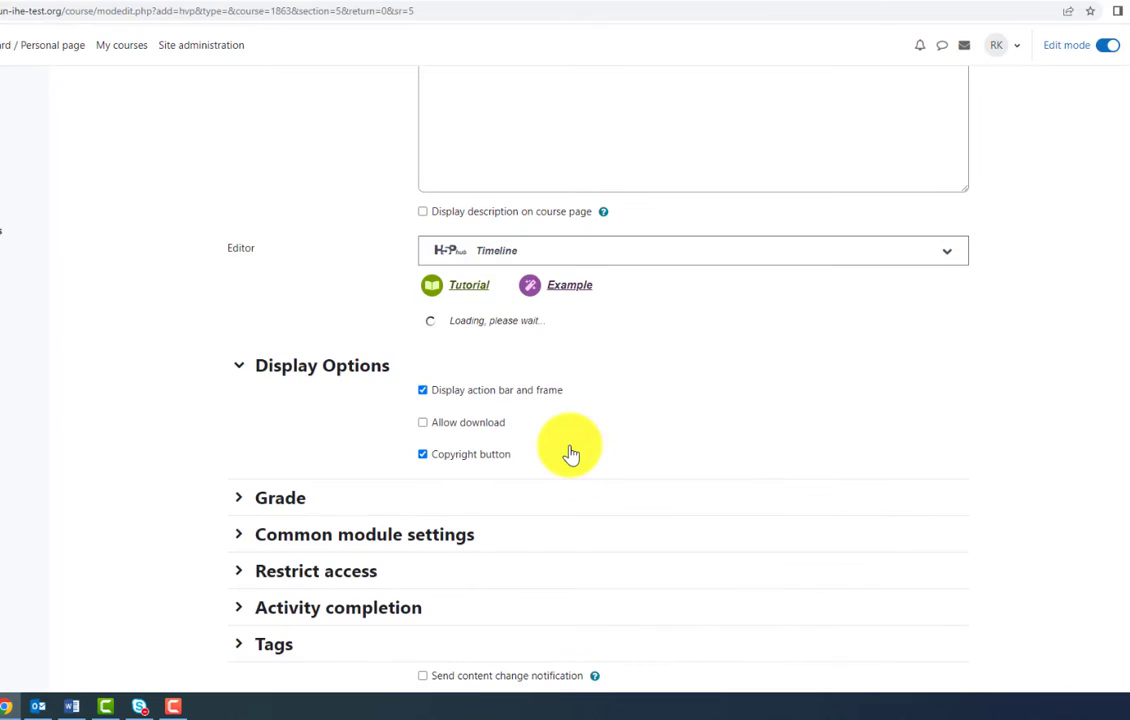
{"action": "scroll", "coordinate": [575, 451], "scroll_direction": "down", "scroll_amount": 3}
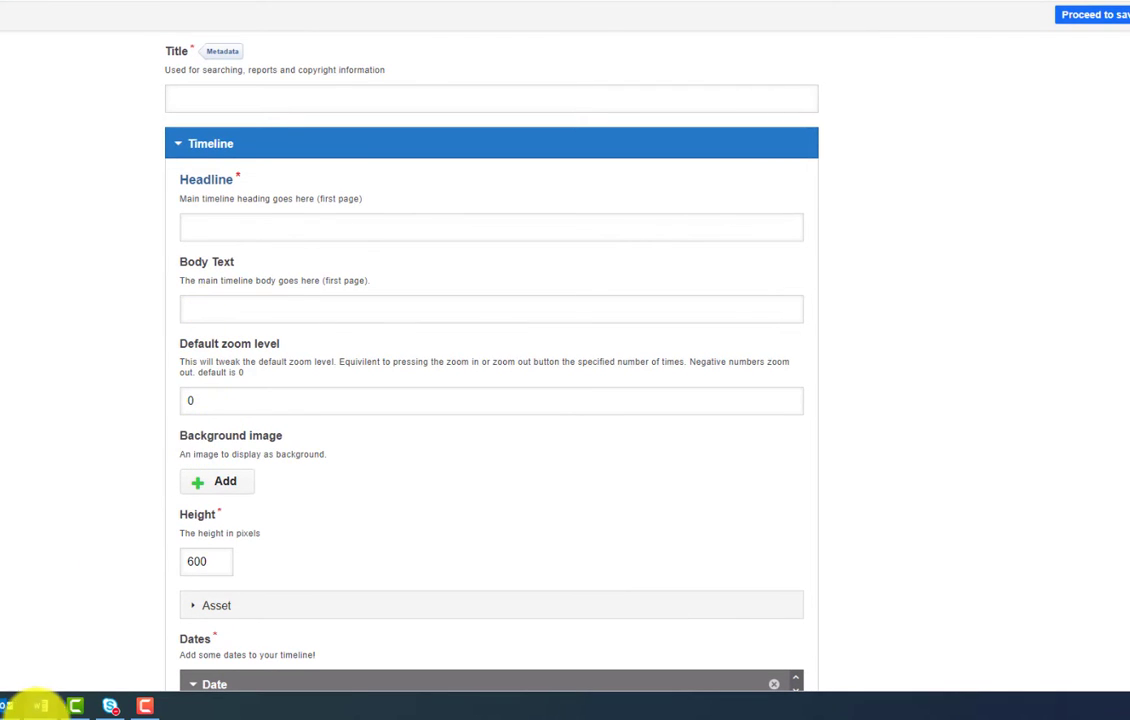
Step: Give the timeline headline 'Hypothesis Testing' and paste the introduction paragraphs from Word as body
{"action": "left_click", "coordinate": [40, 706]}
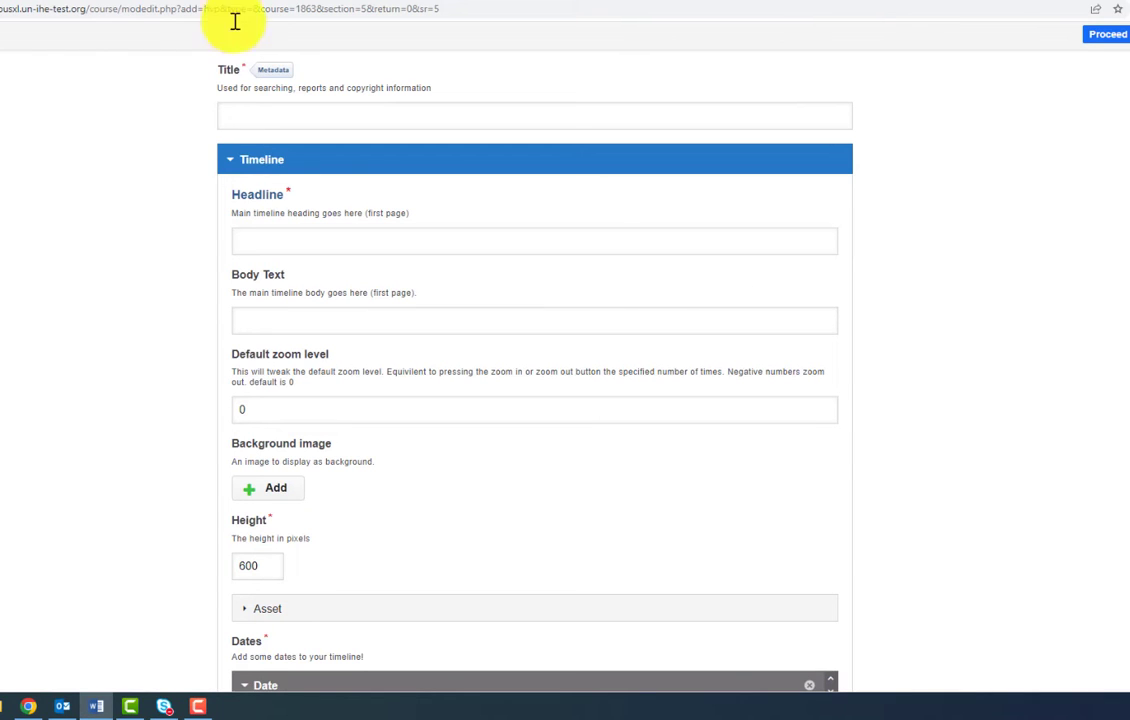
{"action": "left_click", "coordinate": [278, 238]}
{"action": "type", "text": "Hypothesis Testing"}
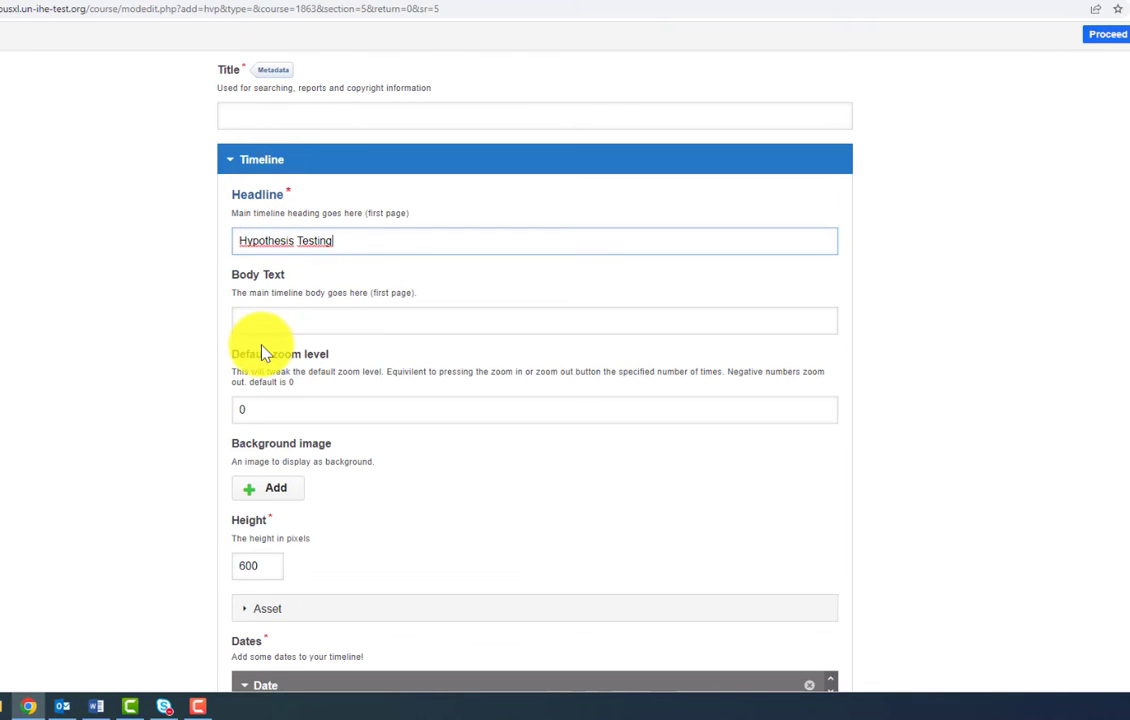
{"action": "key", "text": "alt+Tab"}
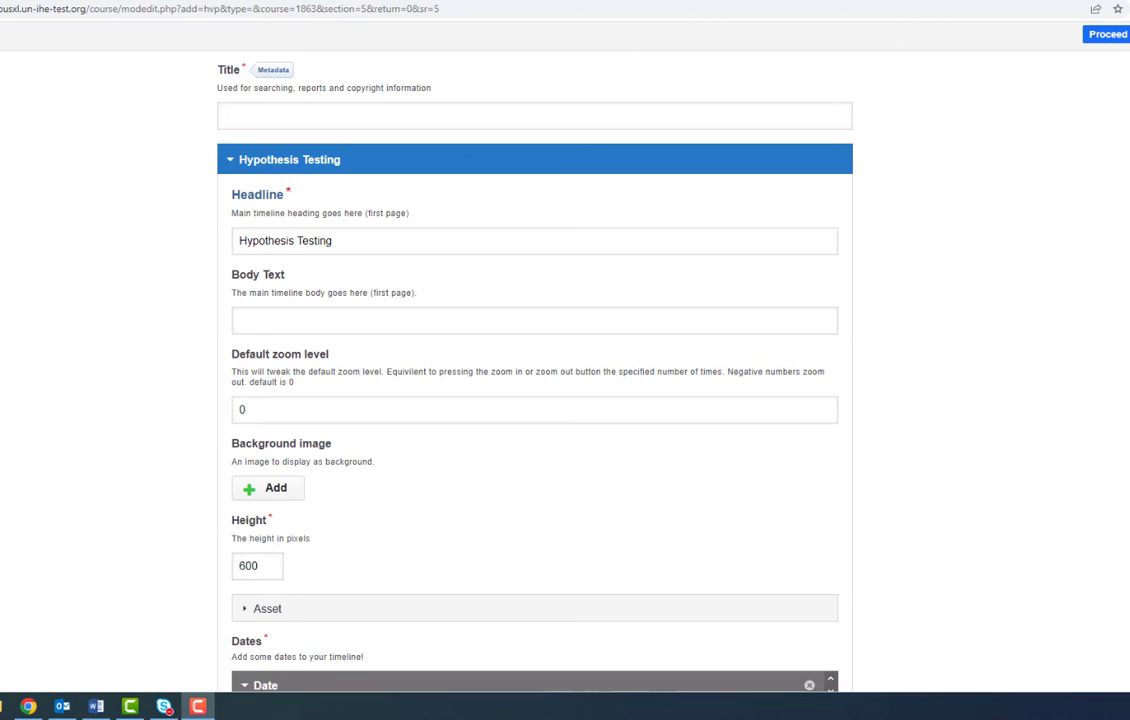
{"action": "type", "text": "In this section, we will discuss the step-by-step process of hypothesis testing using an example. Hypothesis testing is a crucial statistical method used to make inferences about populations based on sample data. By following a systematic approach, we can determine if there is enough evidence to support or reject a hypothesis. To illustrate this process, we will consider a scenario where our Research question is \"Does a new weight loss drug lead to a significant reduction in body weight compared to a placebo?\""}
Step: Set default zoom level to 1 and upload the hypothesis testing picture as background image
{"action": "scroll", "coordinate": [633, 416], "scroll_direction": "down", "scroll_amount": 1}
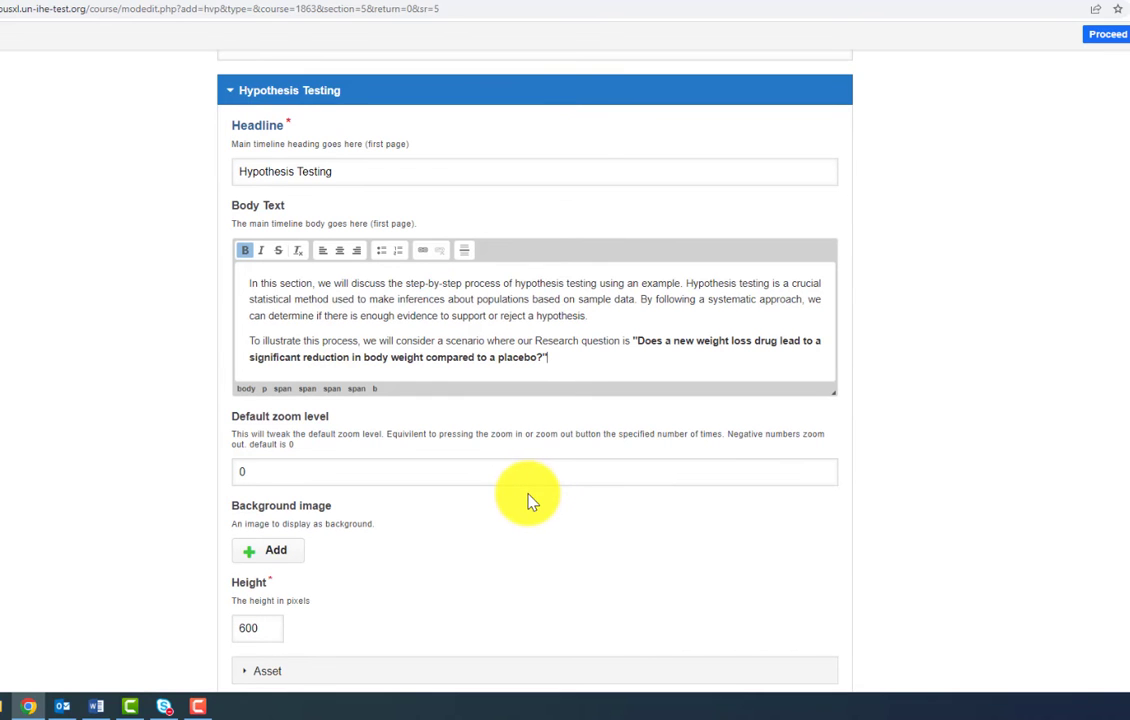
{"action": "double_click", "coordinate": [255, 475]}
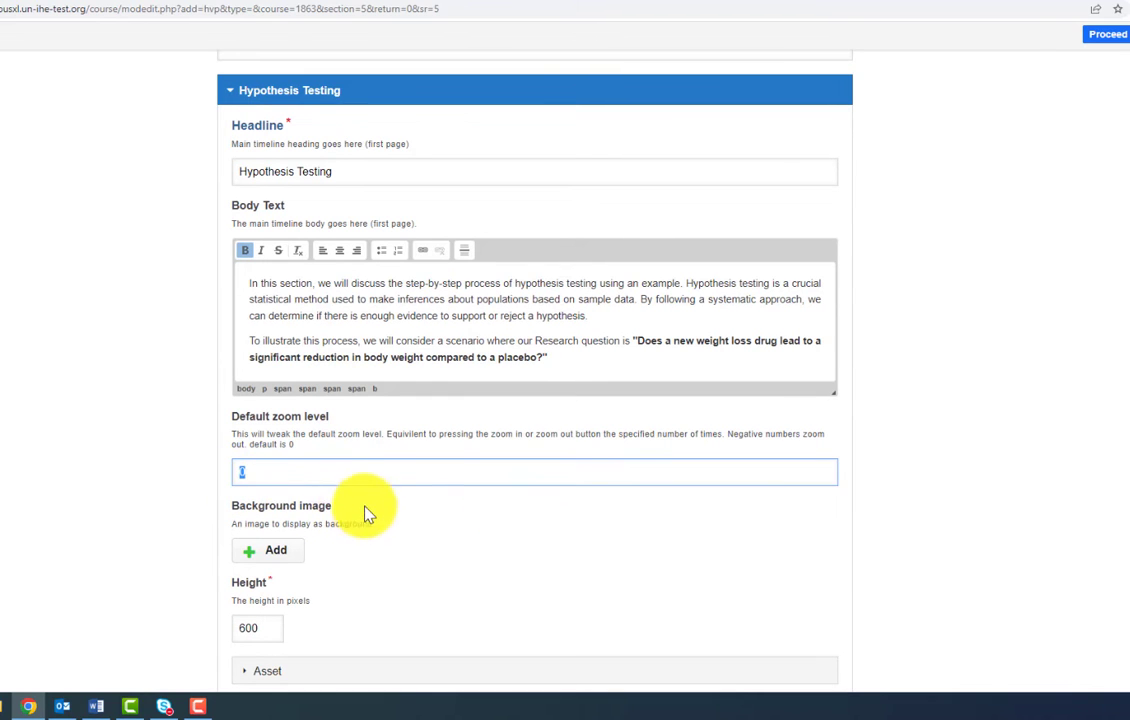
{"action": "scroll", "coordinate": [330, 487], "scroll_direction": "down", "scroll_amount": 1}
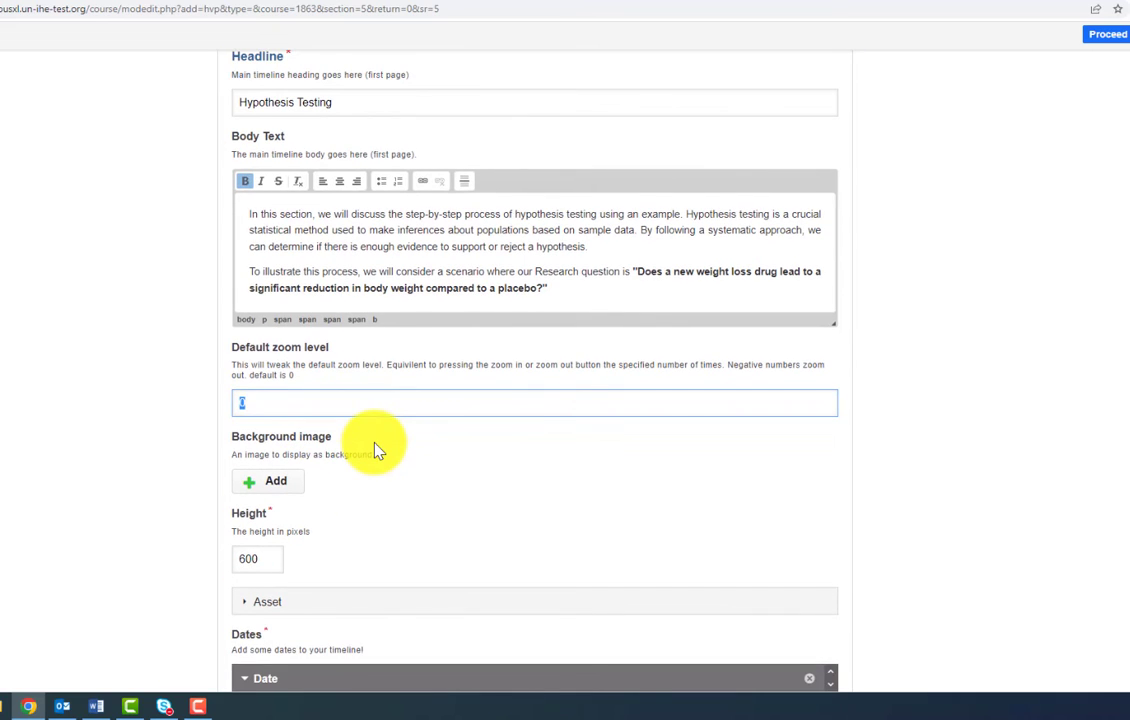
{"action": "type", "text": "1"}
{"action": "scroll", "coordinate": [207, 313], "scroll_direction": "down", "scroll_amount": 3}
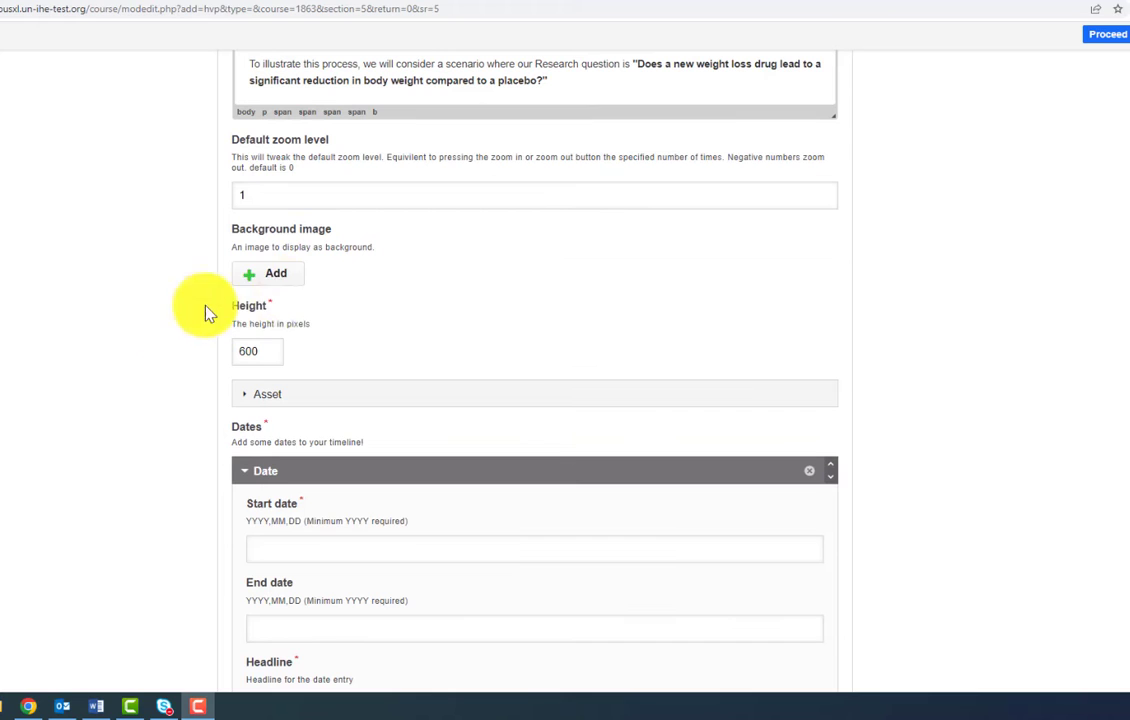
{"action": "left_click", "coordinate": [272, 276]}
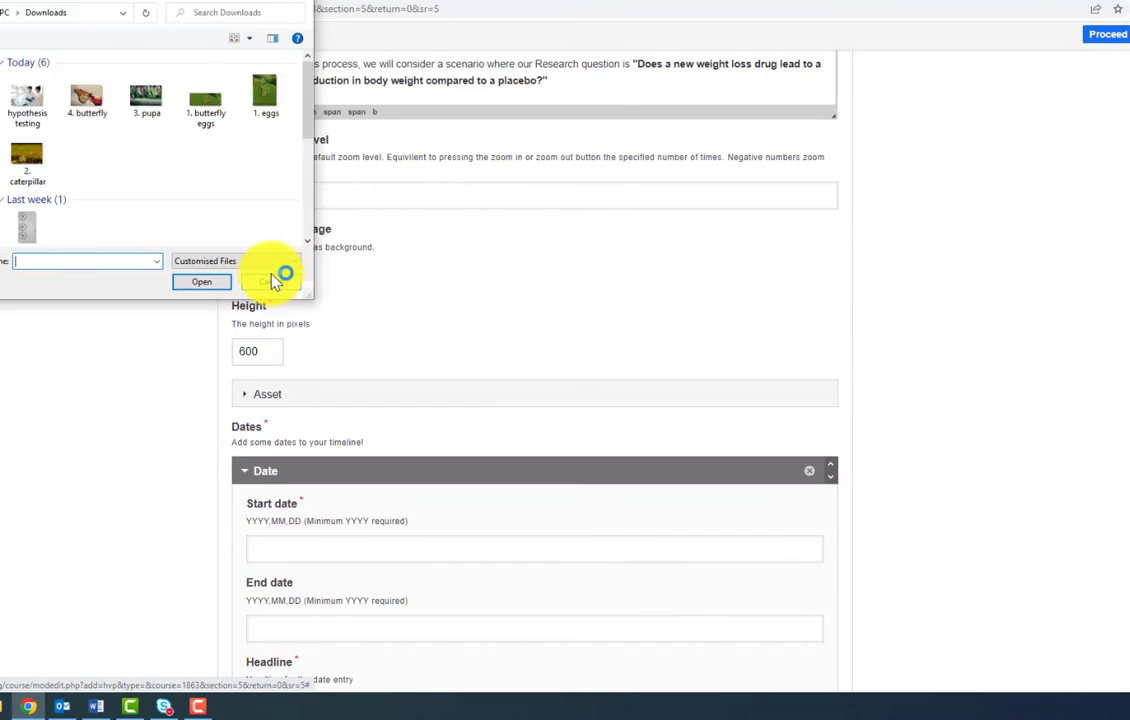
{"action": "left_click", "coordinate": [25, 96]}
{"action": "left_click", "coordinate": [202, 282]}
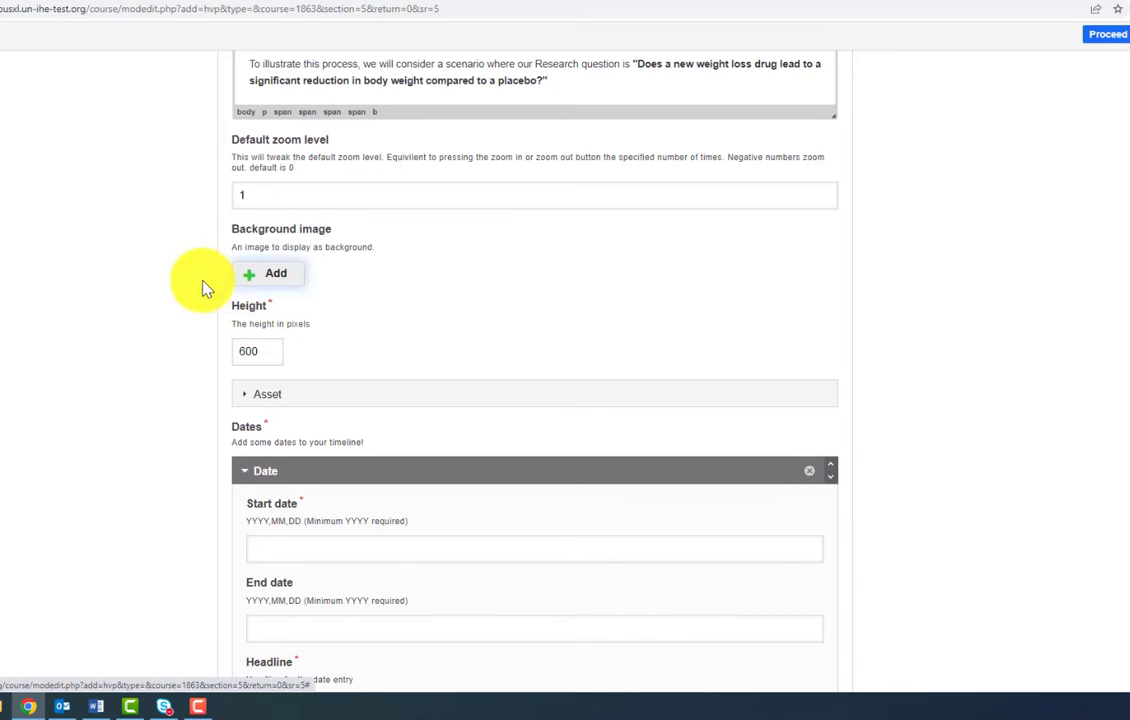
{"action": "scroll", "coordinate": [320, 325], "scroll_direction": "down", "scroll_amount": 7}
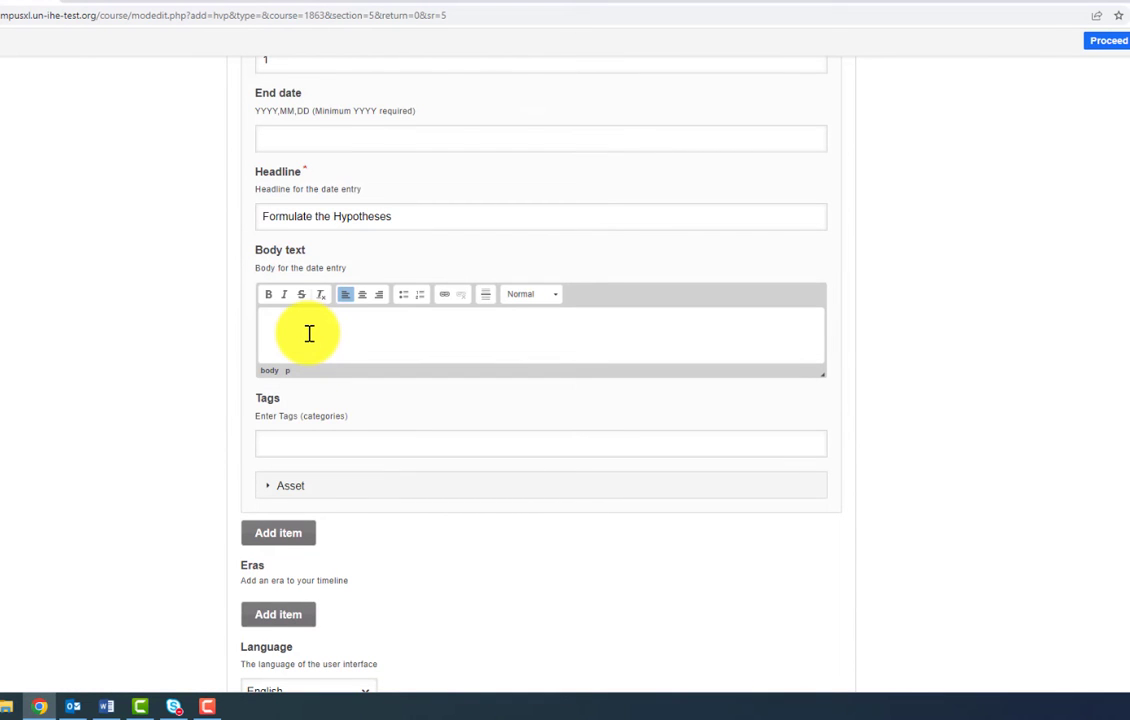
Step: Write the first date's body: a bold 'Action:' line with the pasted sentence, then bold 'Example:'
{"action": "left_click", "coordinate": [309, 333]}
{"action": "type", "text": "Action:"}
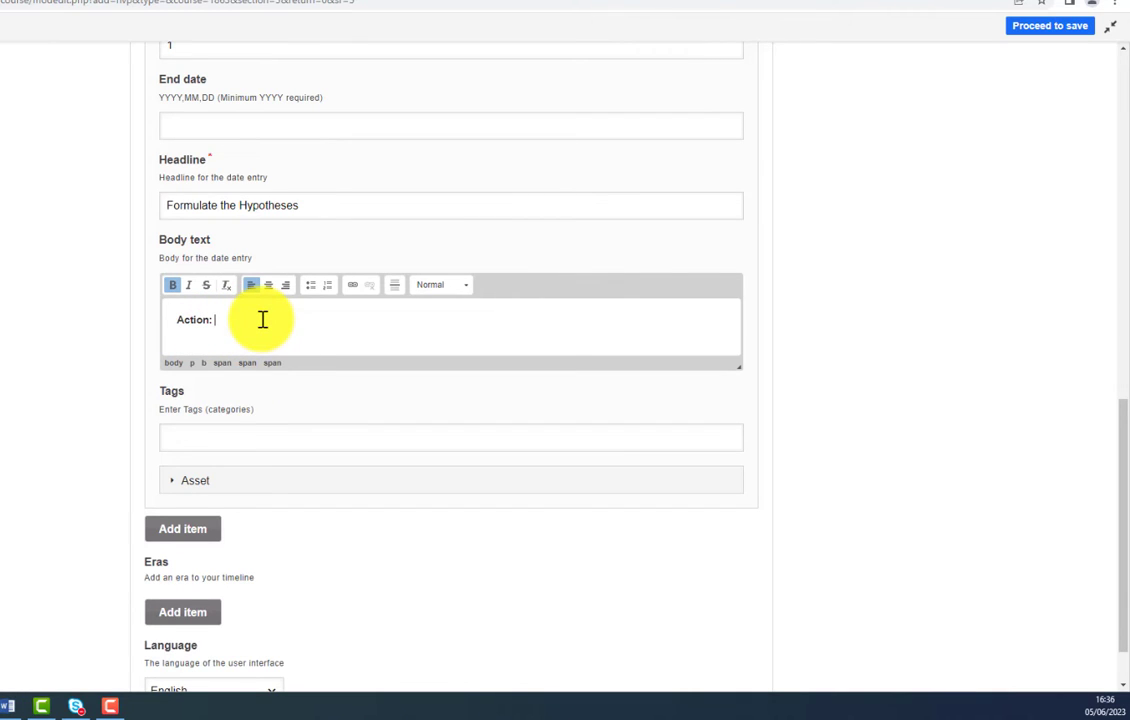
{"action": "type", "text": "Identify the null hypothesis (H0) and the alternative hypothesis (Ha) based on the research question or problem at hand"}
{"action": "key", "text": "Return"}
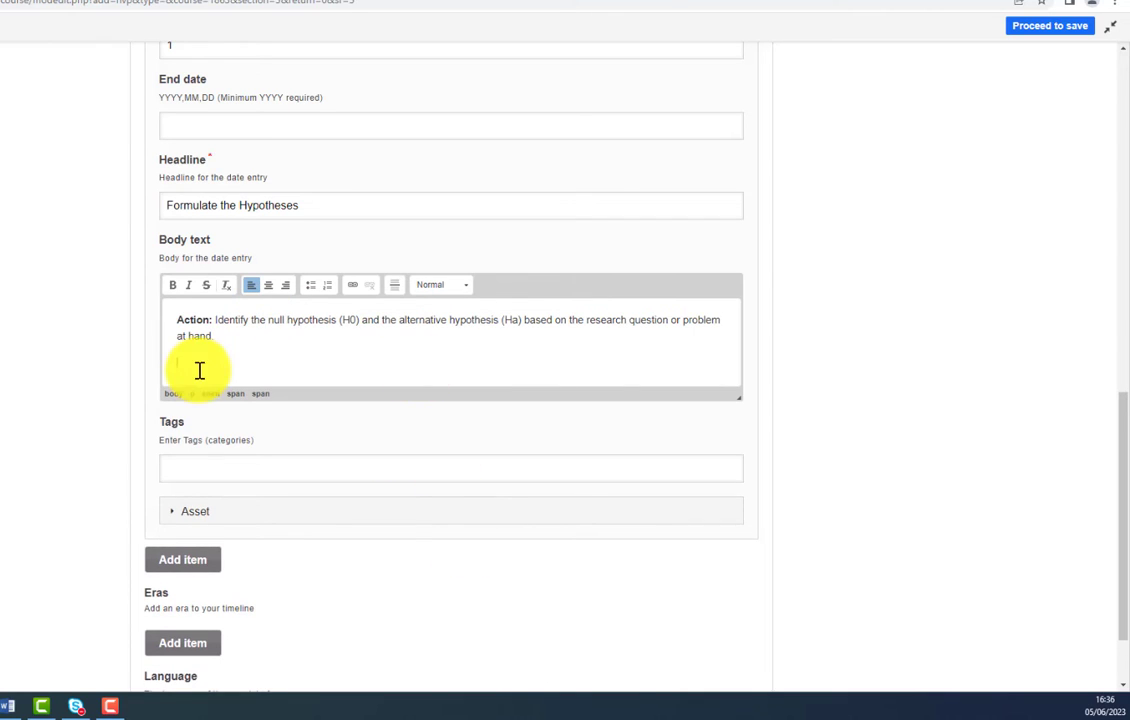
{"action": "key", "text": "ctrl+b"}
{"action": "type", "text": "Example"}
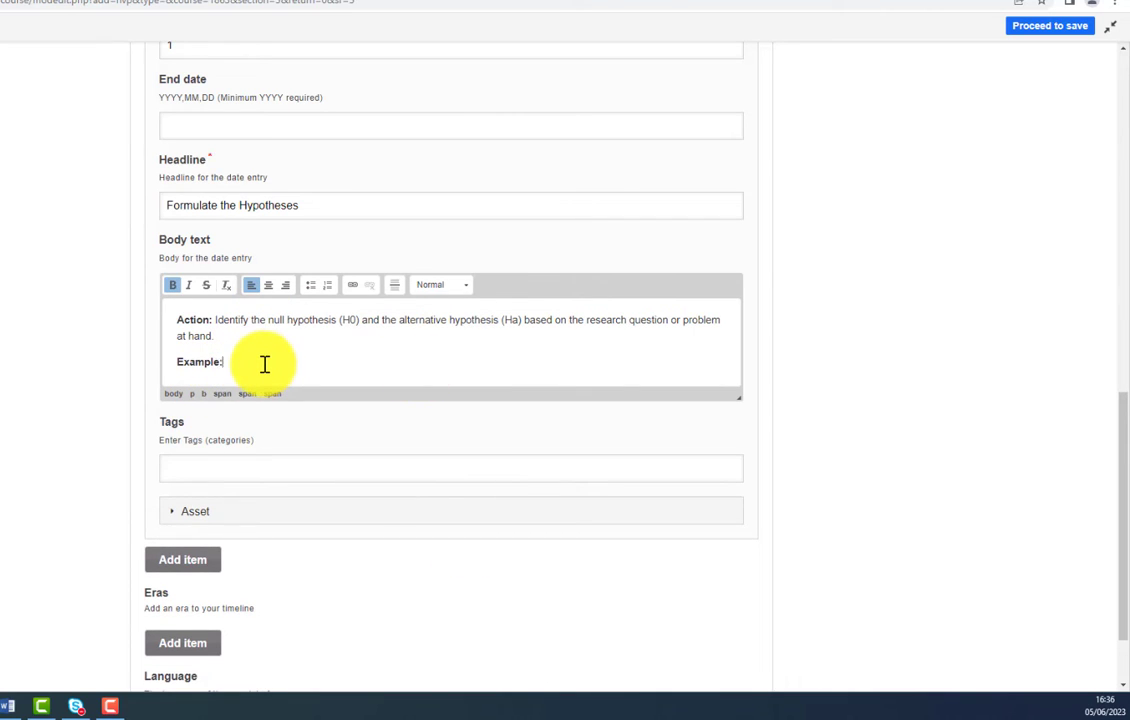
{"action": "type", "text": ":"}
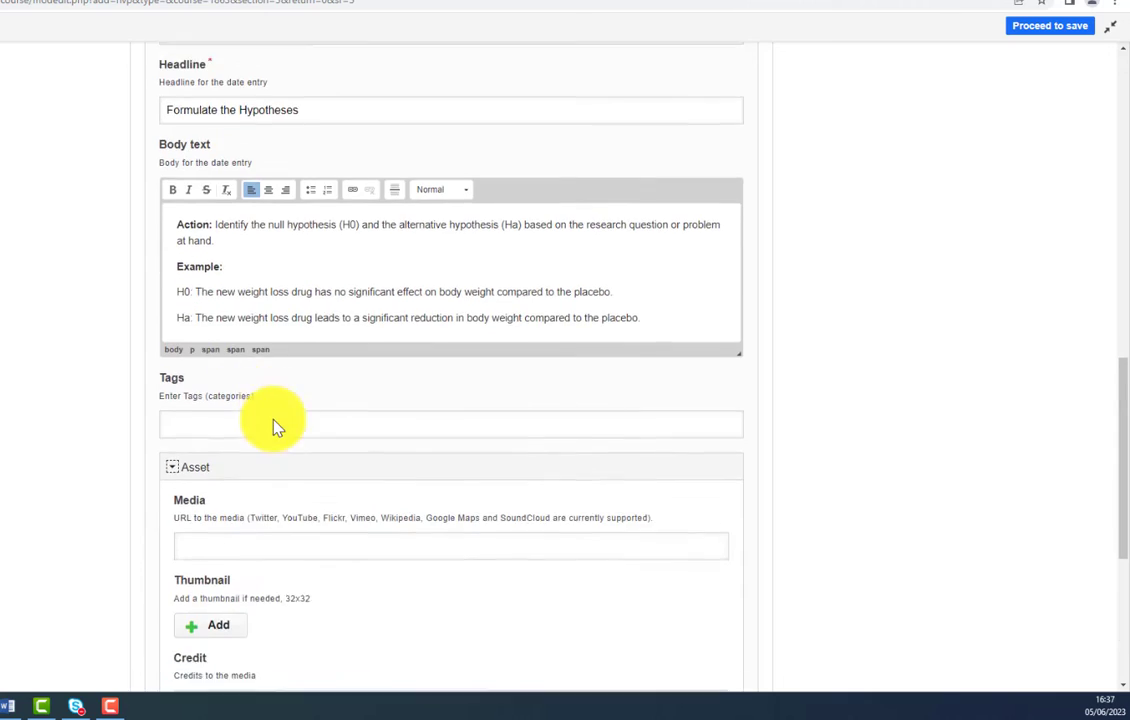
{"action": "scroll", "coordinate": [300, 450], "scroll_direction": "down", "scroll_amount": 3}
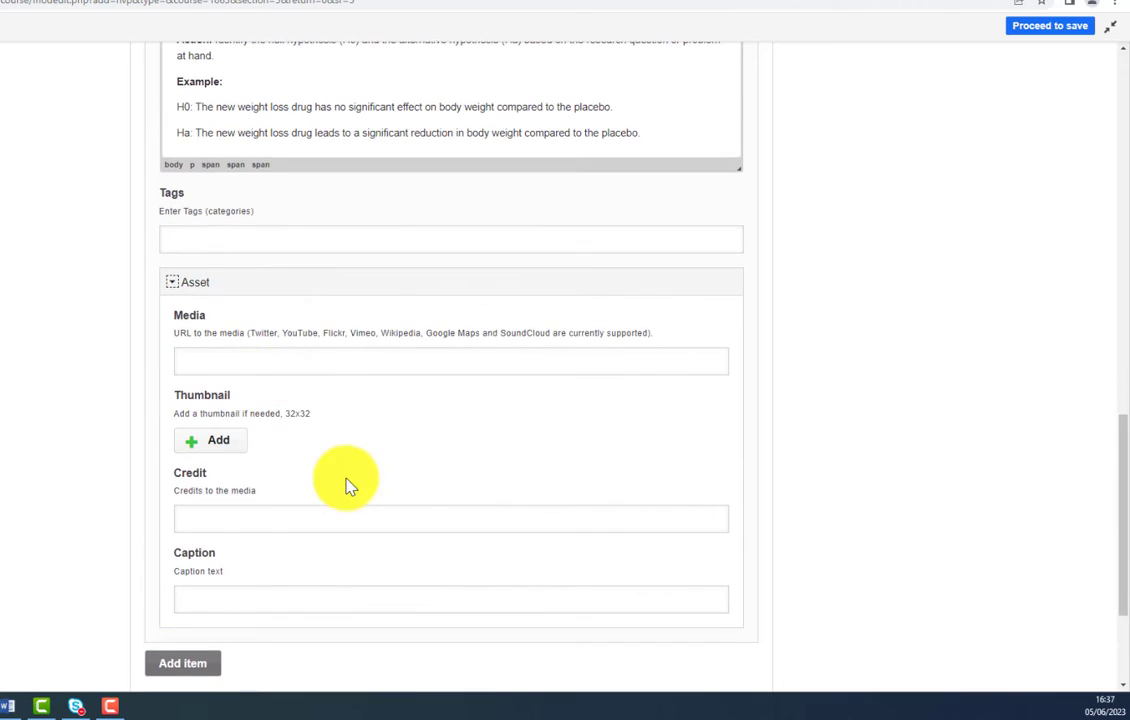
{"action": "left_click", "coordinate": [287, 364]}
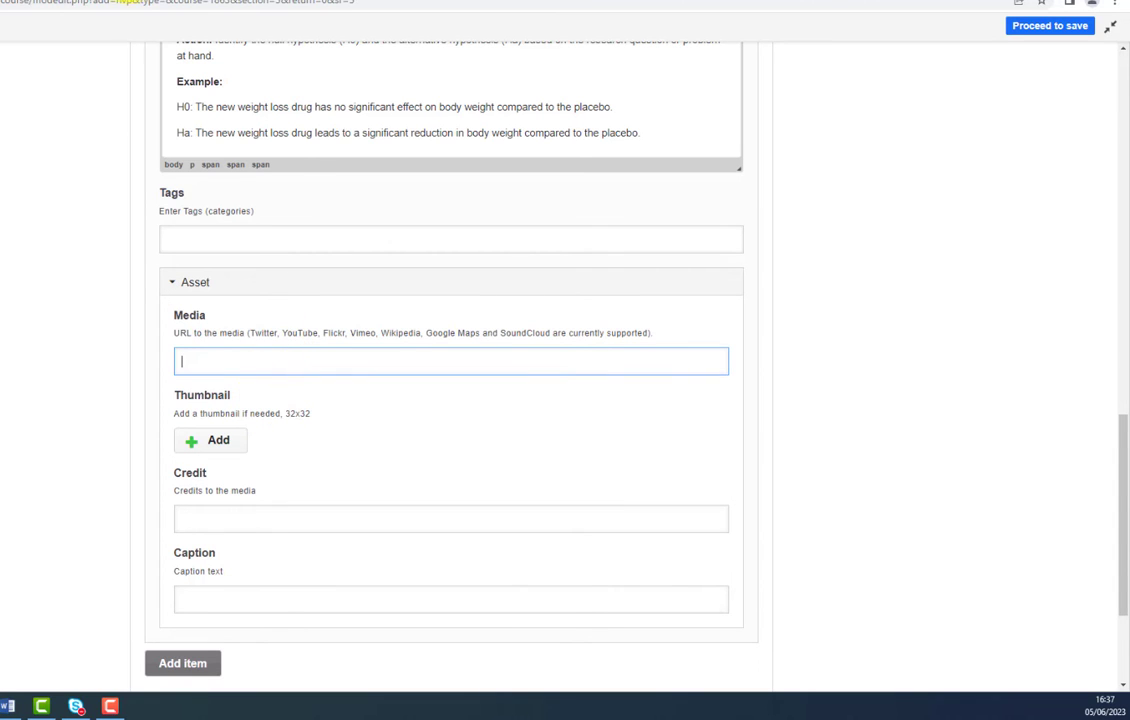
{"action": "key", "text": "alt+Tab"}
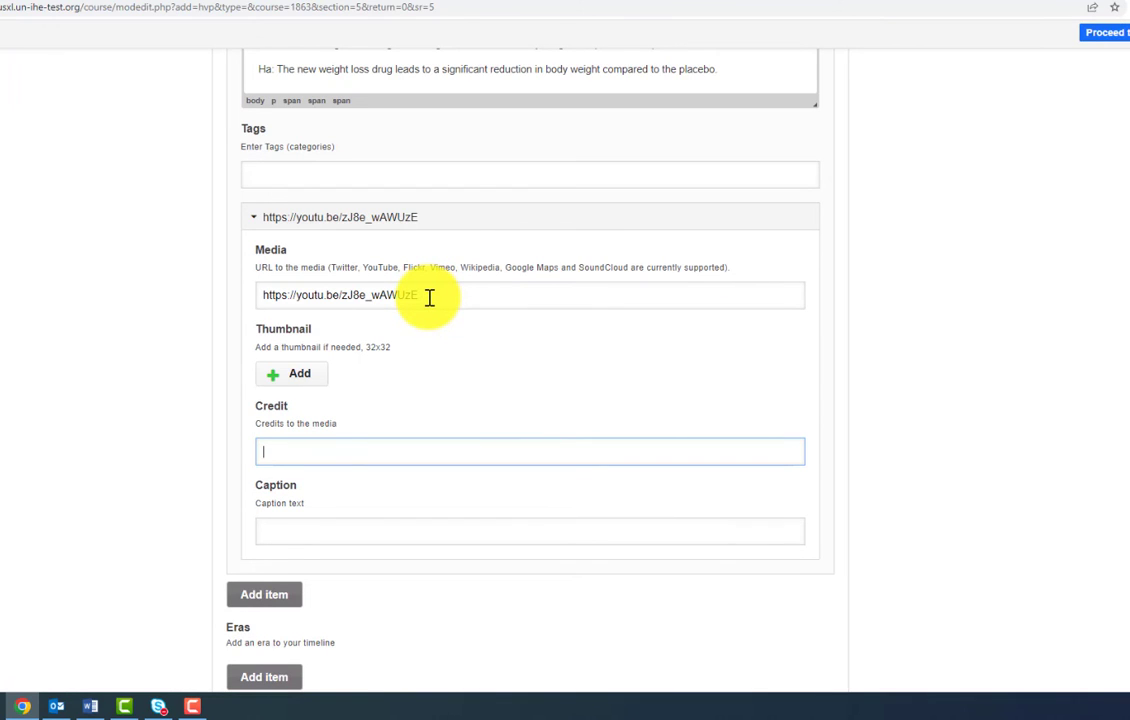
{"action": "key", "text": "alt+Tab"}
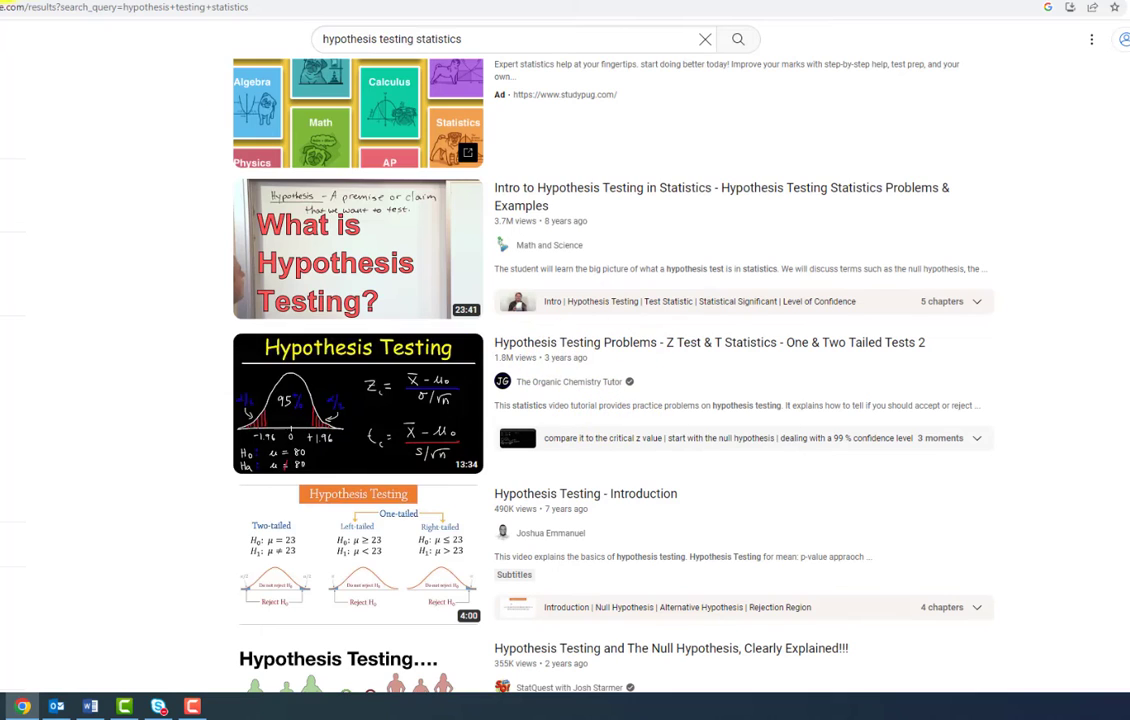
{"action": "key", "text": "alt+Tab"}
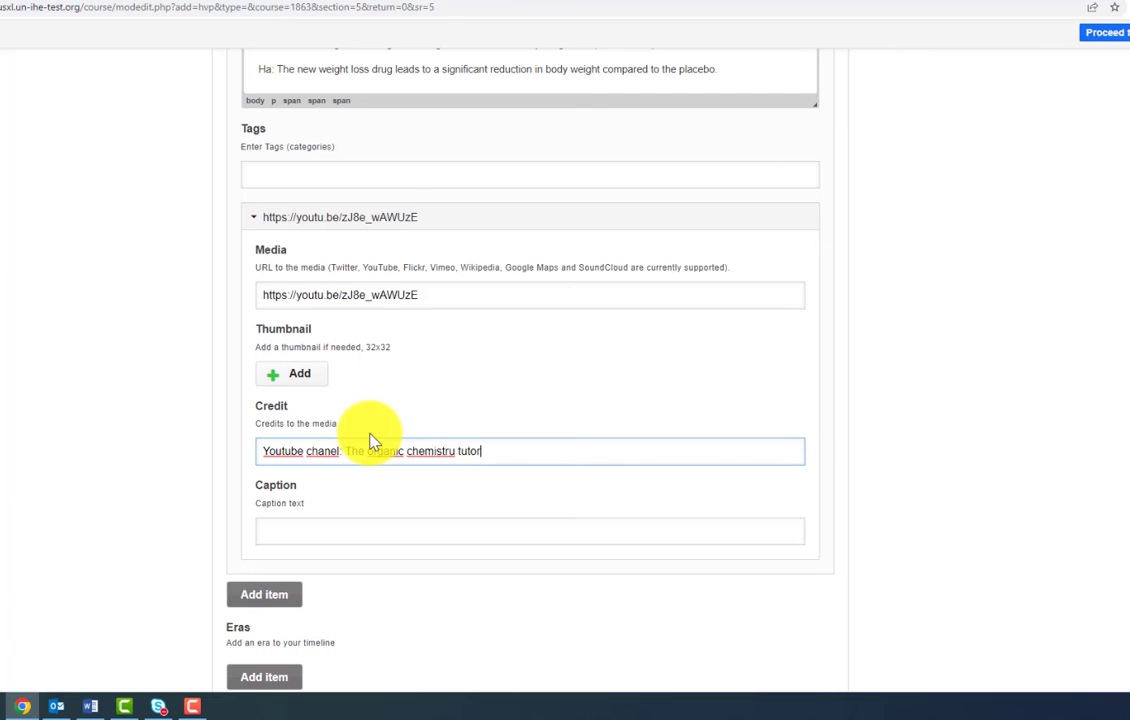
Step: Add a second date headed 'Set the Significance Level' with its bold Action body text
{"action": "scroll", "coordinate": [260, 462], "scroll_direction": "down", "scroll_amount": 2}
{"action": "left_click", "coordinate": [260, 462]}
{"action": "scroll", "coordinate": [338, 497], "scroll_direction": "down", "scroll_amount": 2}
{"action": "left_click", "coordinate": [287, 395]}
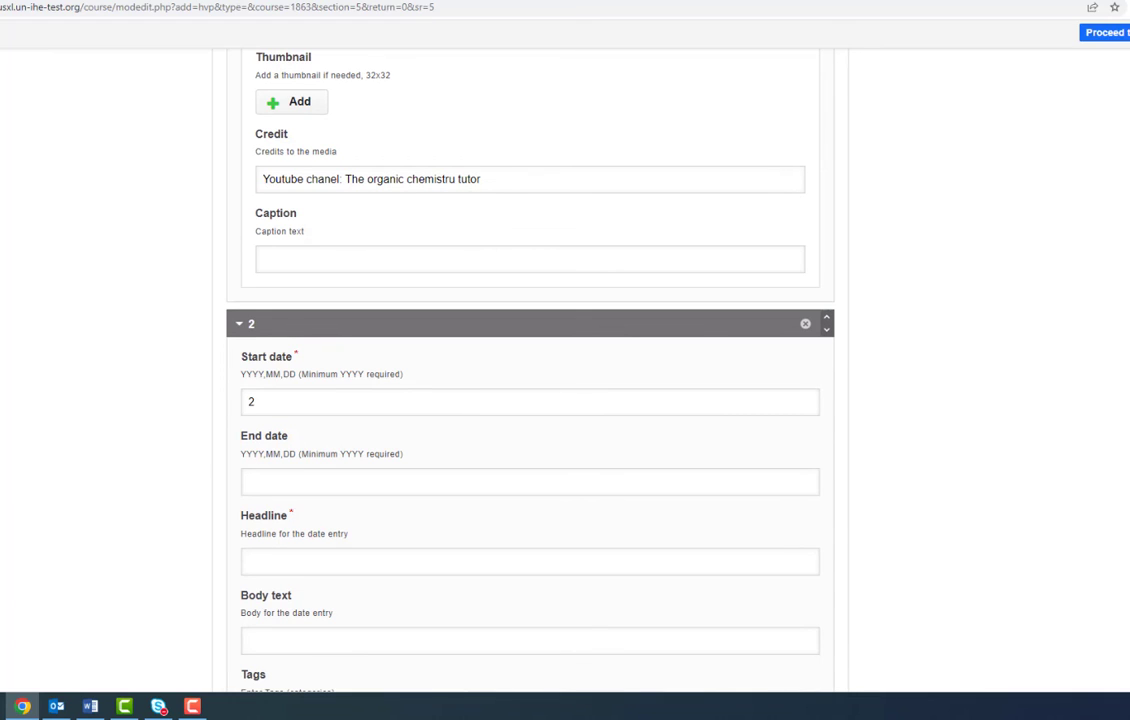
{"action": "left_click", "coordinate": [285, 562]}
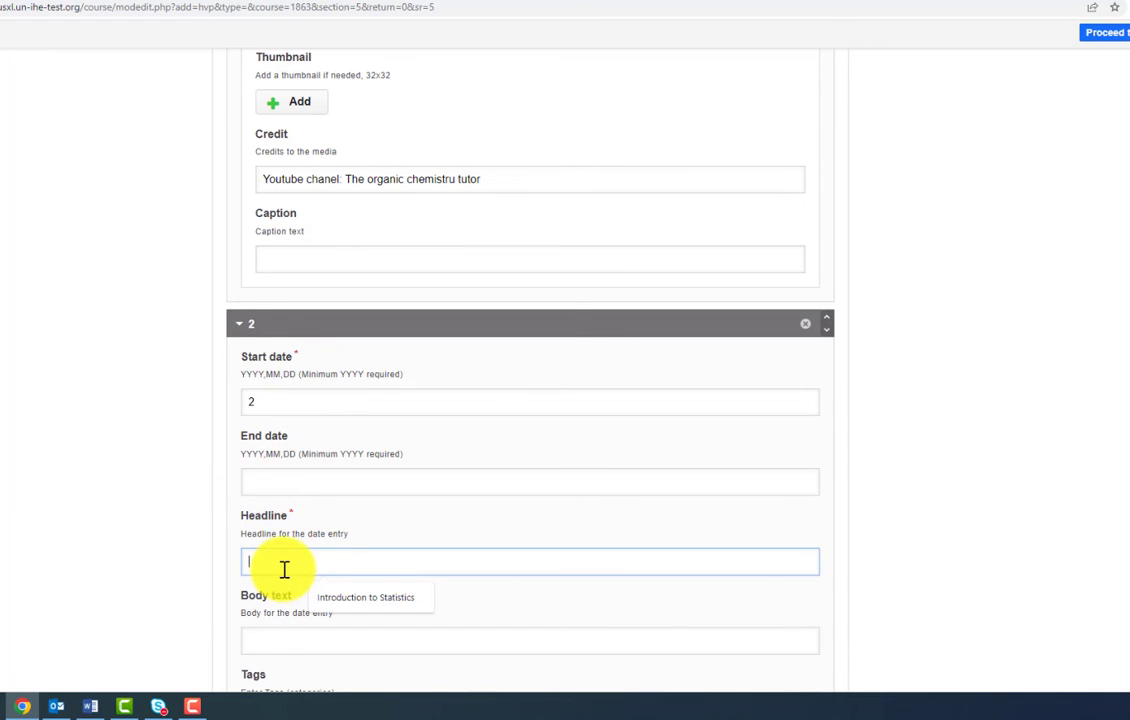
{"action": "key", "text": "ctrl+v"}
{"action": "scroll", "coordinate": [290, 560], "scroll_direction": "down", "scroll_amount": 5}
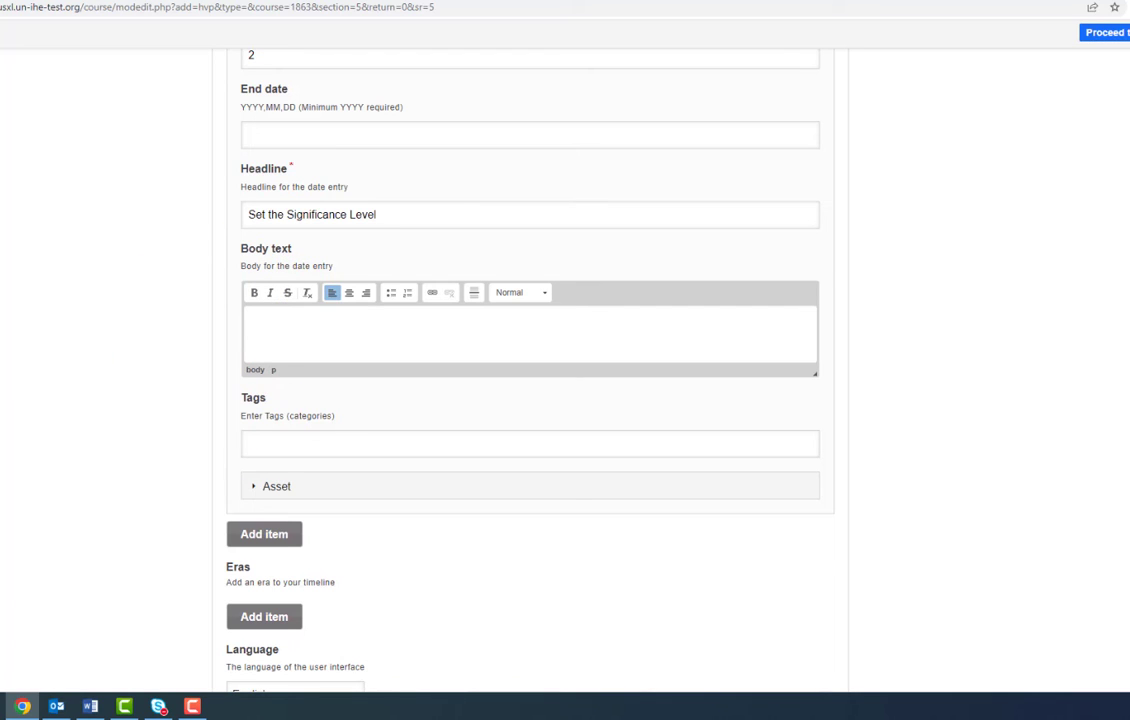
{"action": "left_click", "coordinate": [288, 333]}
{"action": "key", "text": "ctrl+v"}
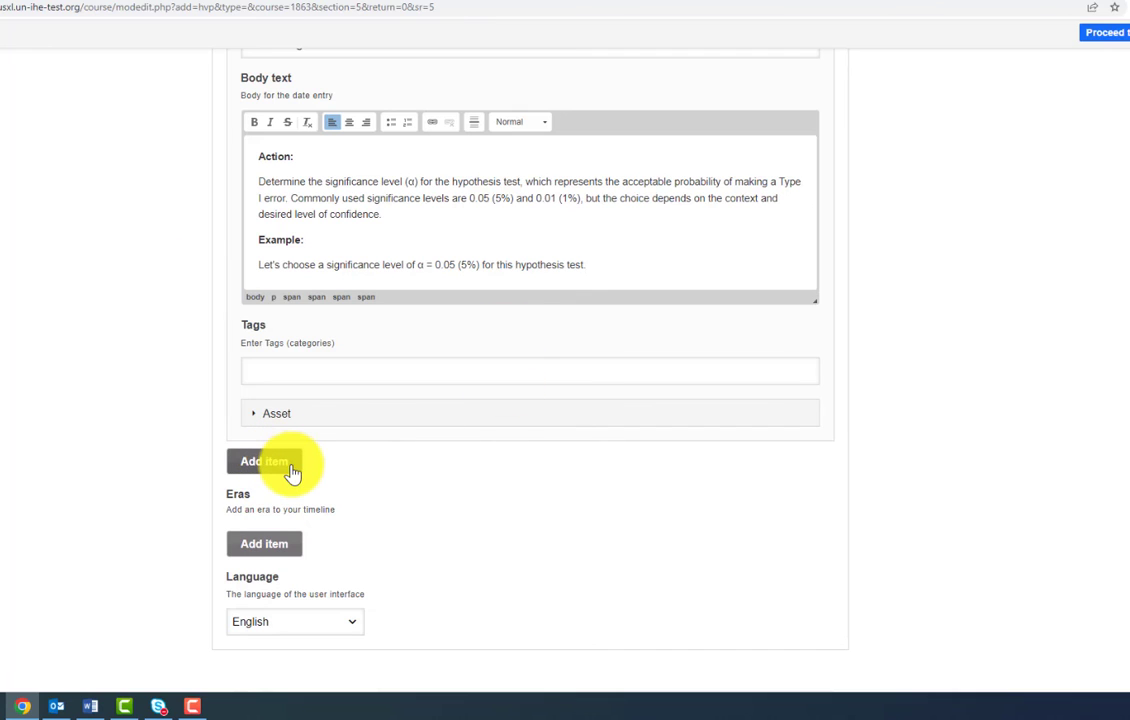
Step: Add the remaining dates through 'Draw Conclusions' and edit that entry's body text
{"action": "left_click", "coordinate": [282, 468]}
{"action": "scroll", "coordinate": [409, 467], "scroll_direction": "down", "scroll_amount": 4}
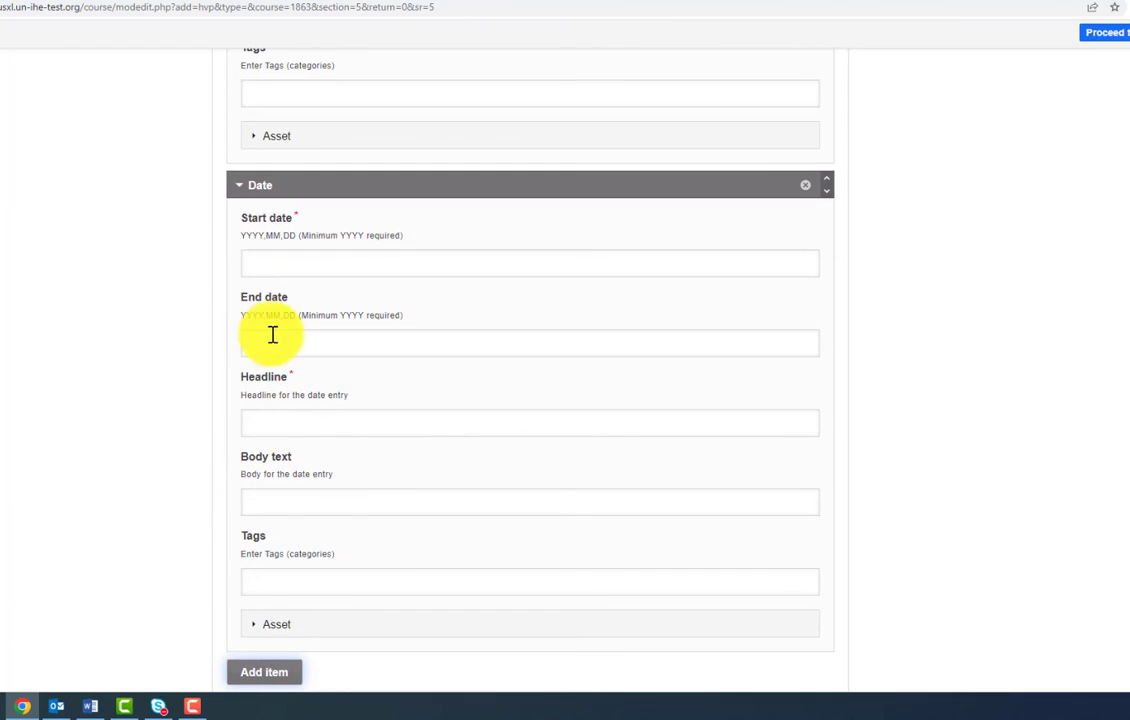
{"action": "left_click", "coordinate": [251, 260]}
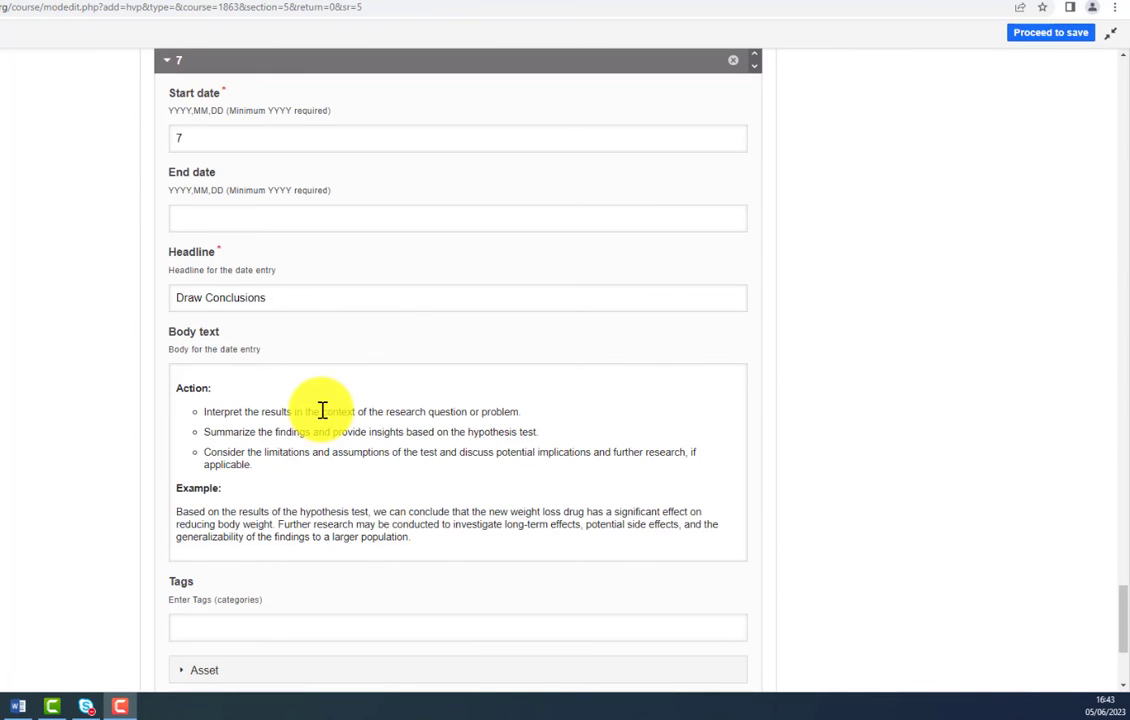
{"action": "left_click", "coordinate": [446, 542]}
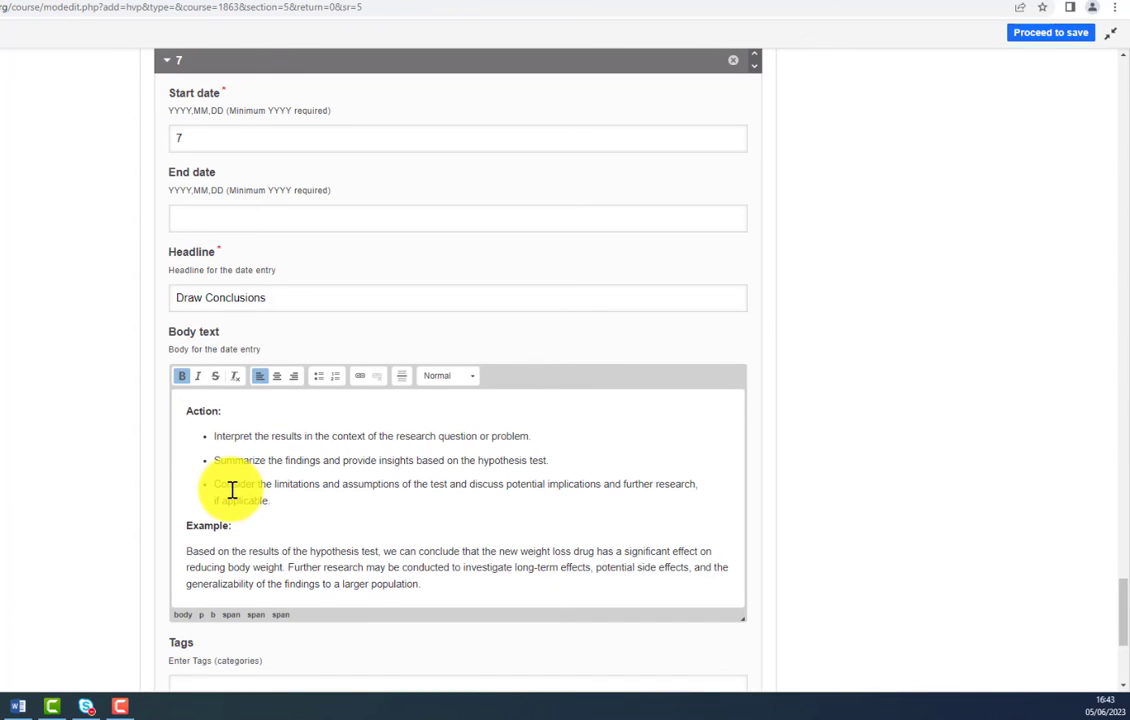
Step: Exit full-screen editing of the timeline content
{"action": "left_click", "coordinate": [1029, 36]}
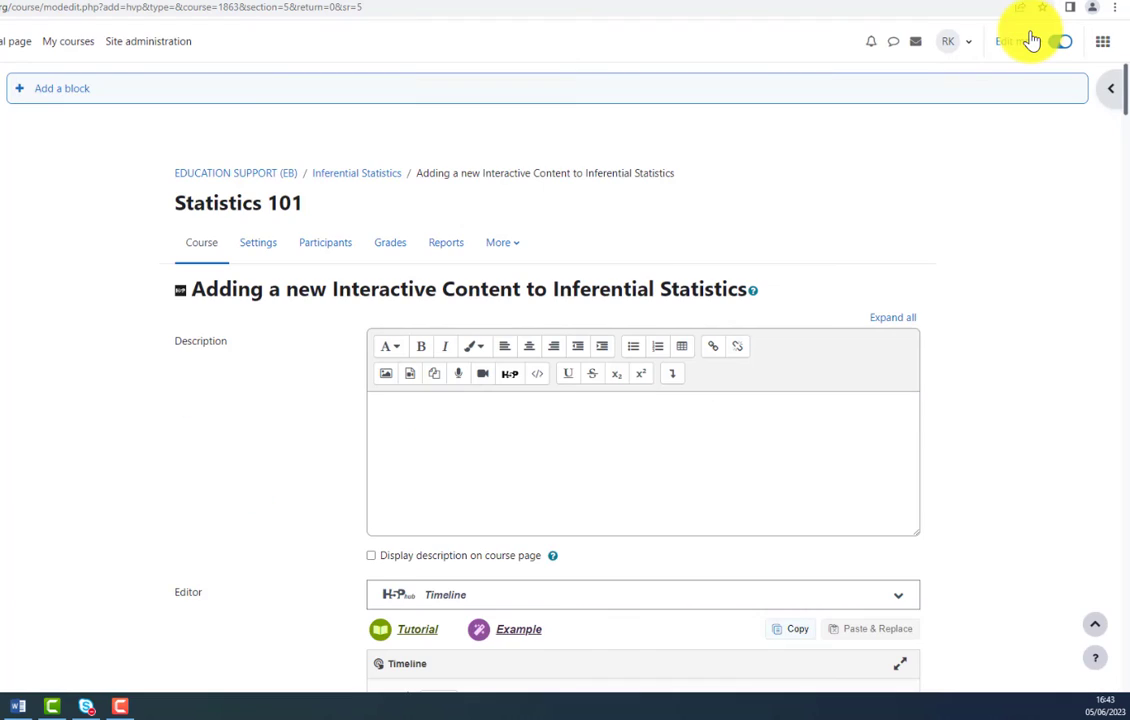
{"action": "scroll", "coordinate": [517, 391], "scroll_direction": "down", "scroll_amount": 5}
{"action": "scroll", "coordinate": [1105, 30], "scroll_direction": "up", "scroll_amount": 5}
{"action": "scroll", "coordinate": [1097, 618], "scroll_direction": "down", "scroll_amount": 15}
Step: Save and display the activity, then advance to the Formulate the Hypotheses slide
{"action": "left_click", "coordinate": [549, 416]}
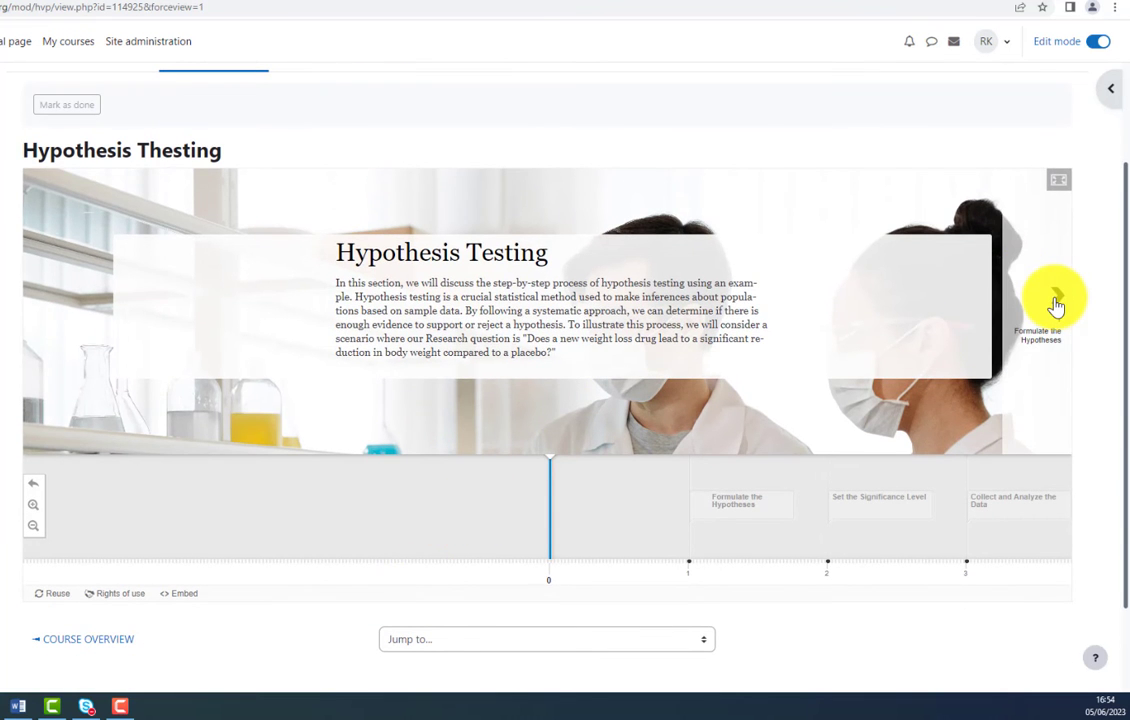
{"action": "left_click", "coordinate": [1056, 300]}
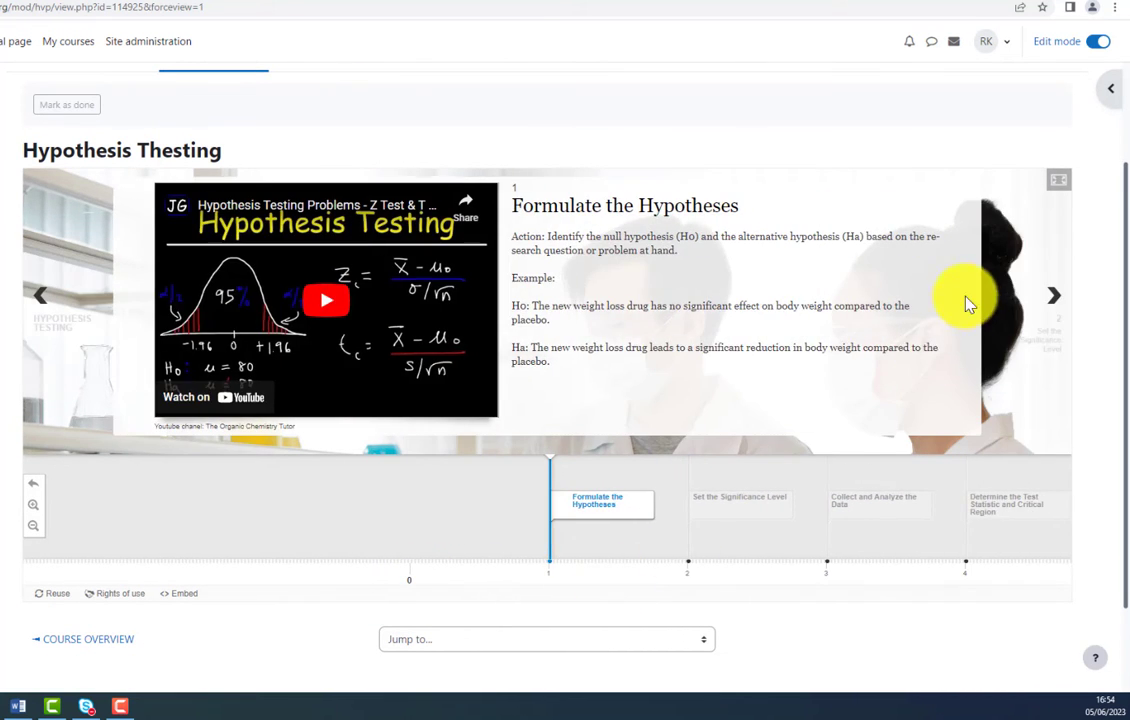